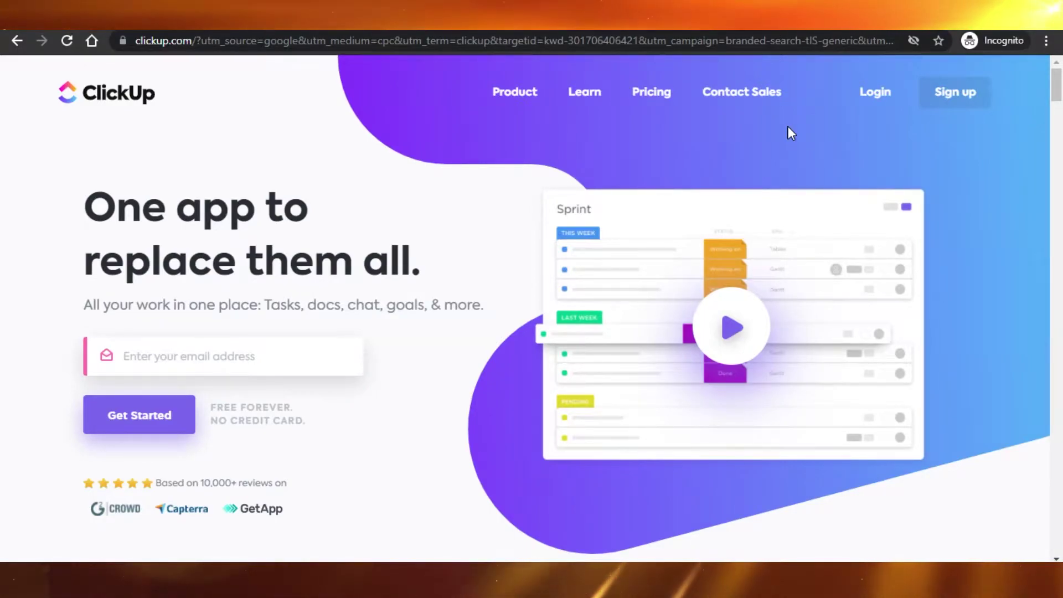
mouse_move(1058, 97)
left_mouse_down()
mouse_move(1059, 163)
mouse_move(1060, 82)
left_mouse_up()
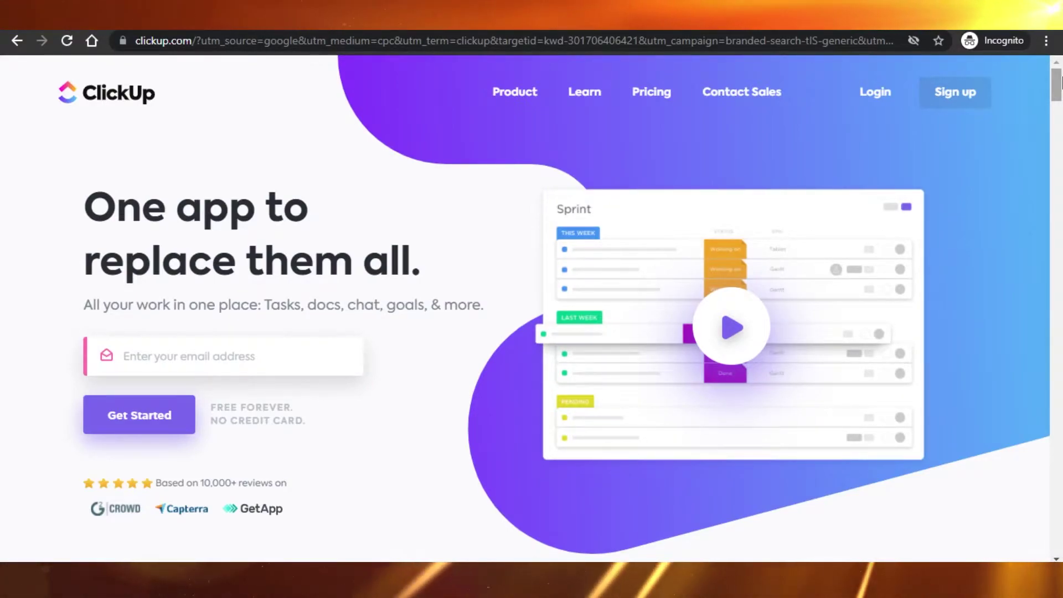
mouse_move(1062, 84)
left_mouse_down()
mouse_move(1062, 99)
mouse_move(1061, 83)
left_mouse_up()
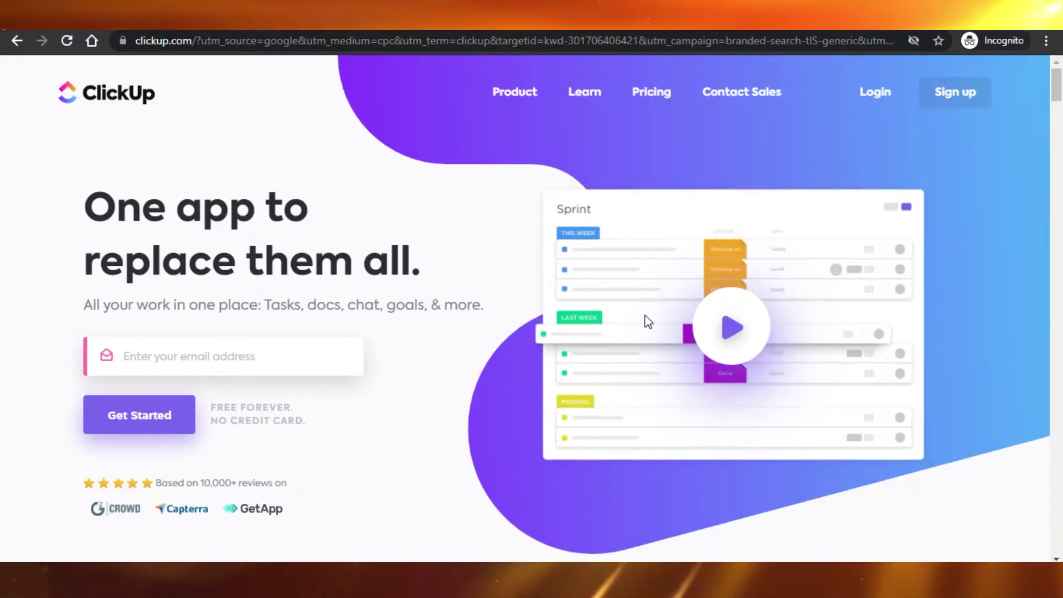
Switch to the browser window with the ClickUp pricing page and compare the features of the Free and Unlimited plans.
mouse_move(437, 560)
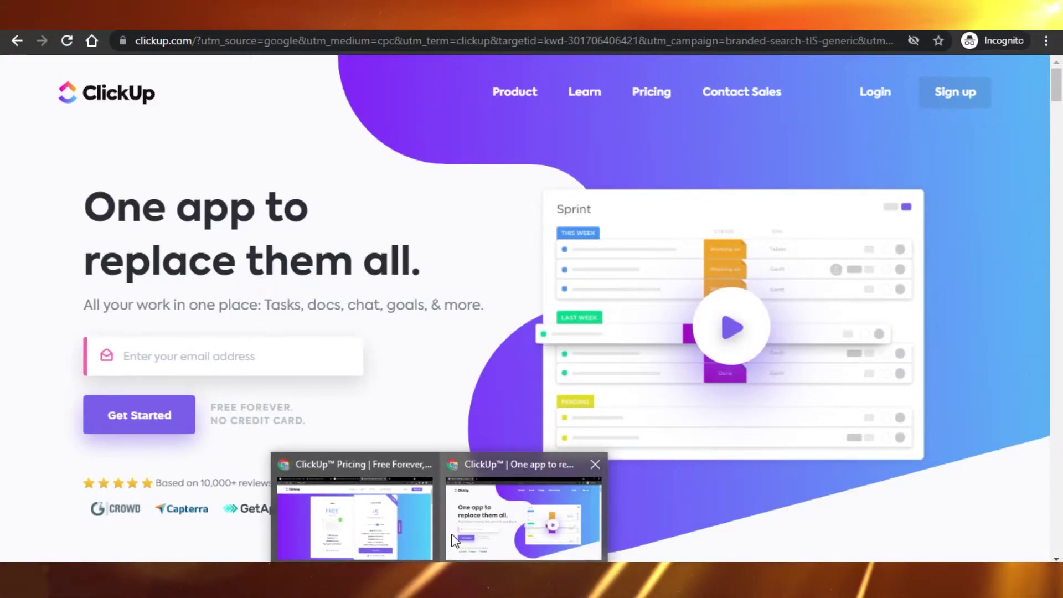
left_click(393, 523)
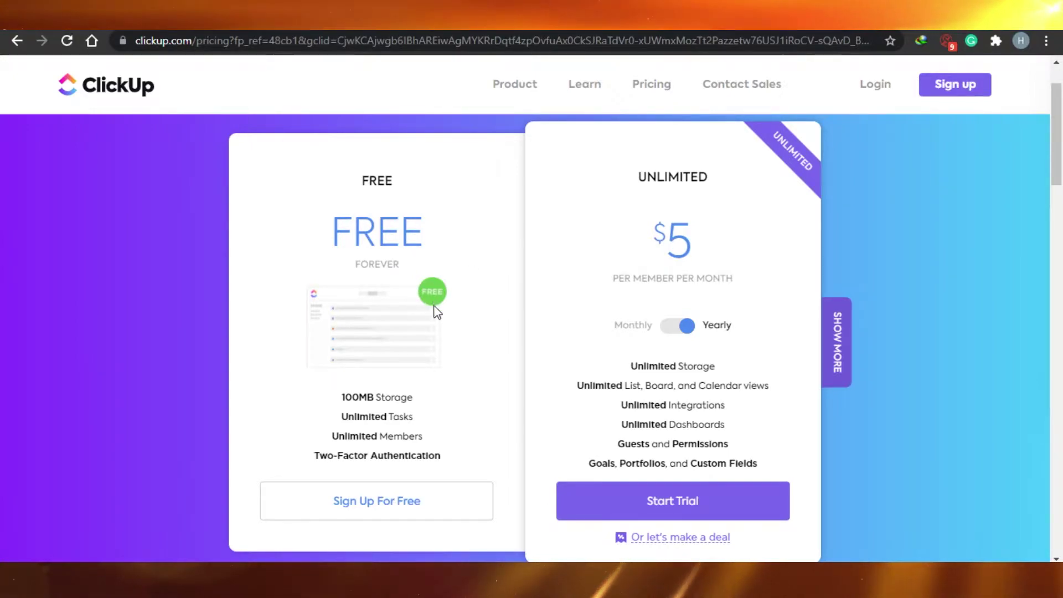
mouse_move(356, 405)
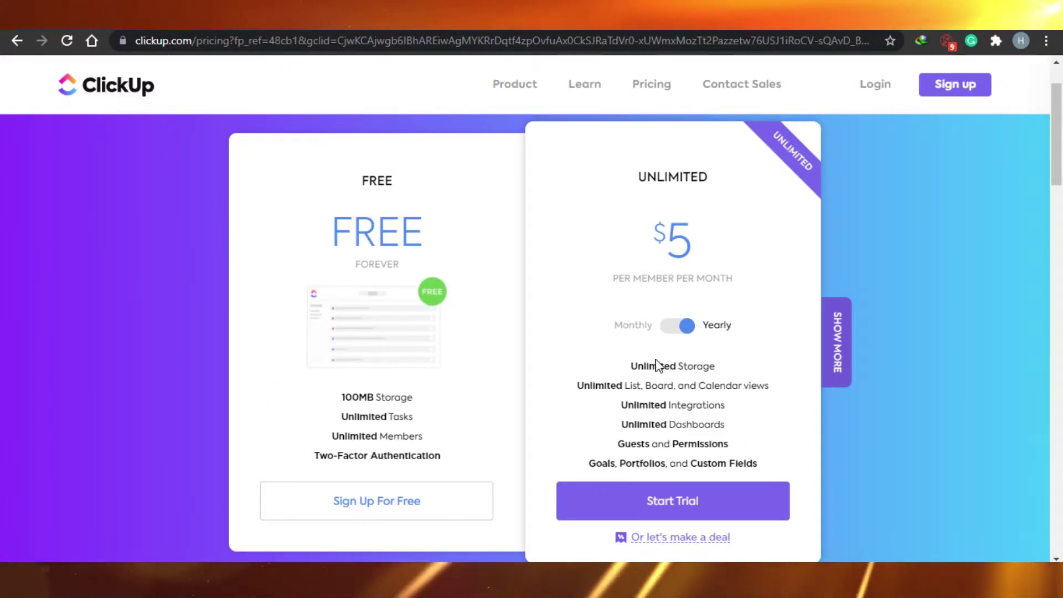
mouse_move(656, 368)
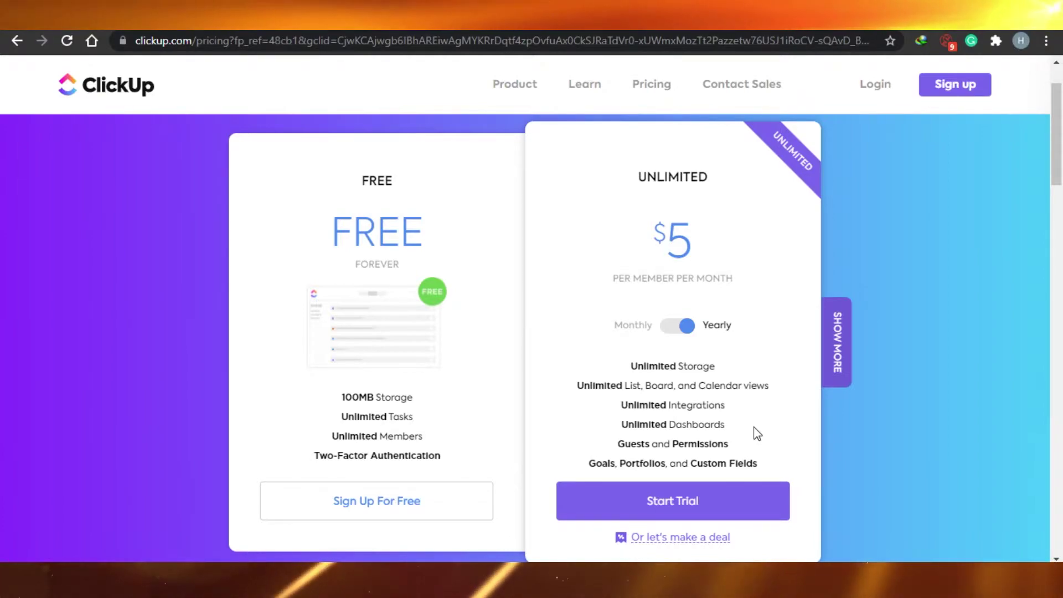
mouse_move(641, 461)
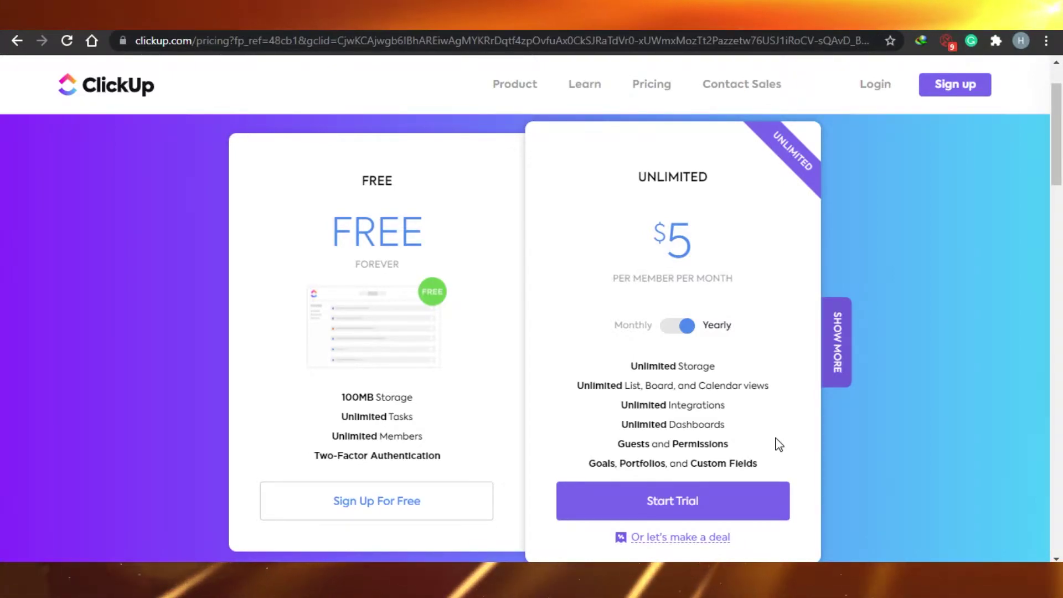
mouse_move(1060, 157)
left_mouse_down()
mouse_move(1060, 171)
mouse_move(1060, 155)
left_mouse_up()
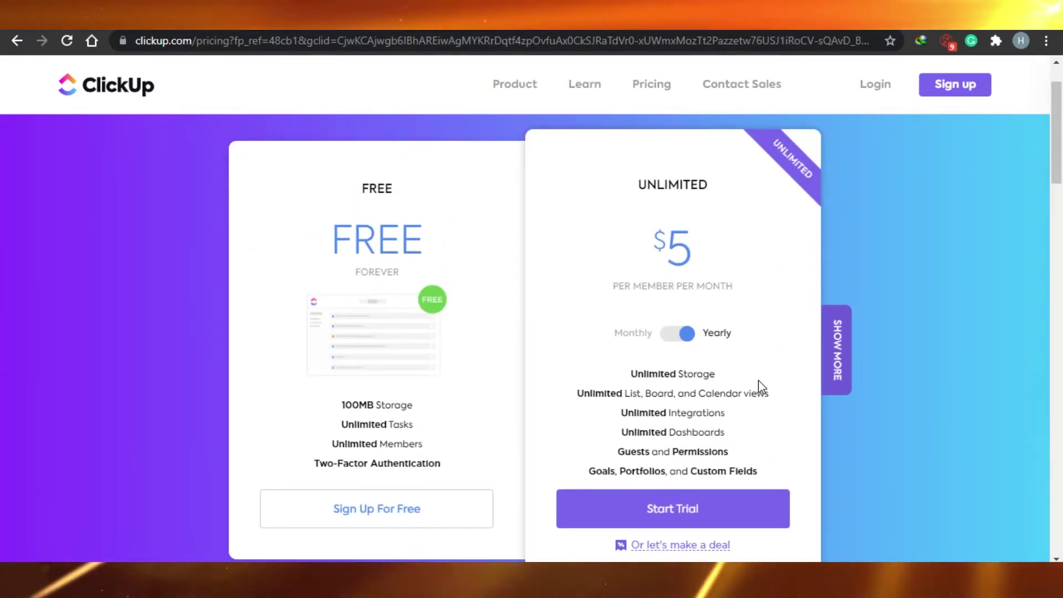
mouse_move(628, 435)
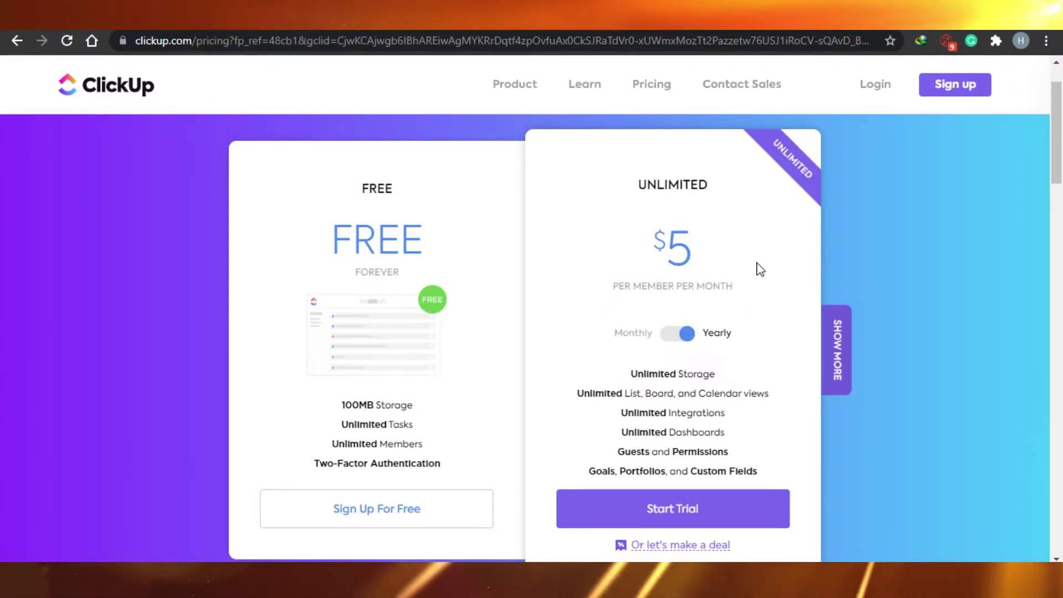
mouse_move(1060, 160)
left_mouse_down()
mouse_move(1060, 268)
mouse_move(1060, 159)
left_mouse_up()
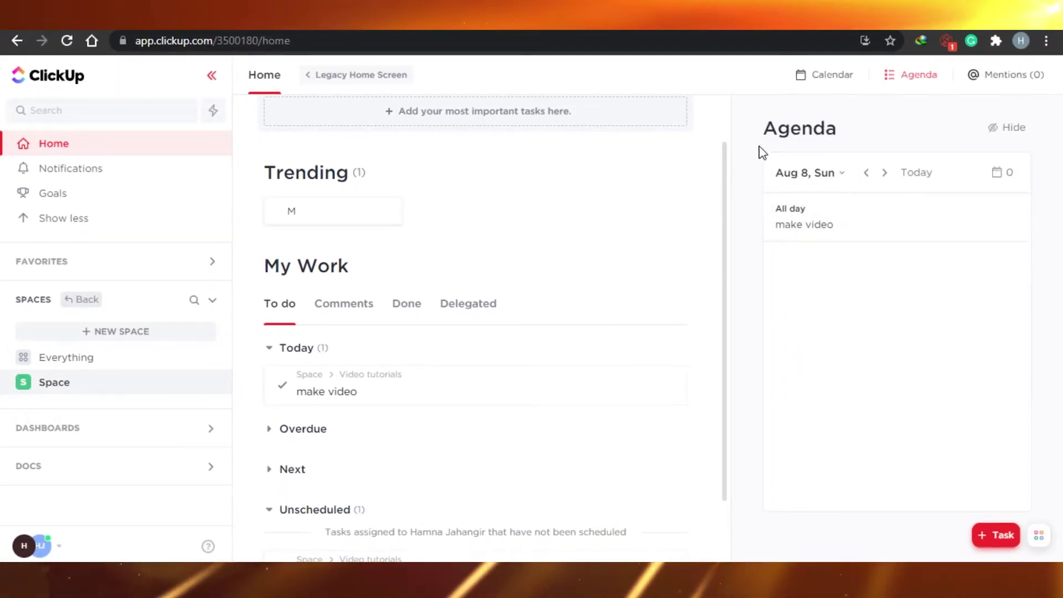
Review the My Work section of the home page, viewing its comments, done and to-do lists.
mouse_move(725, 150)
left_mouse_down()
mouse_move(726, 334)
mouse_move(733, 159)
left_mouse_up()
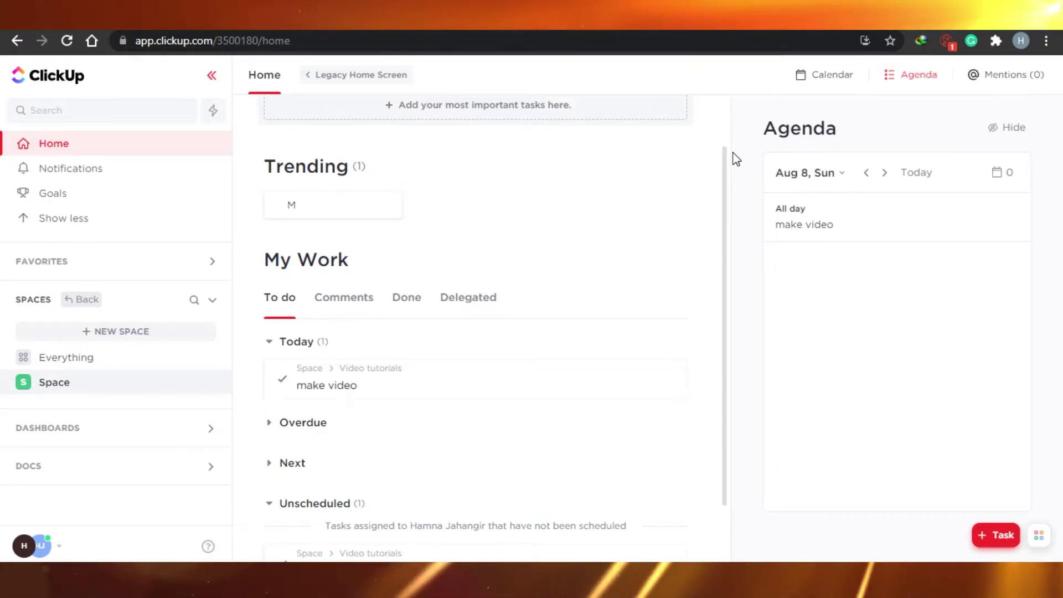
left_click(339, 302)
left_click(410, 302)
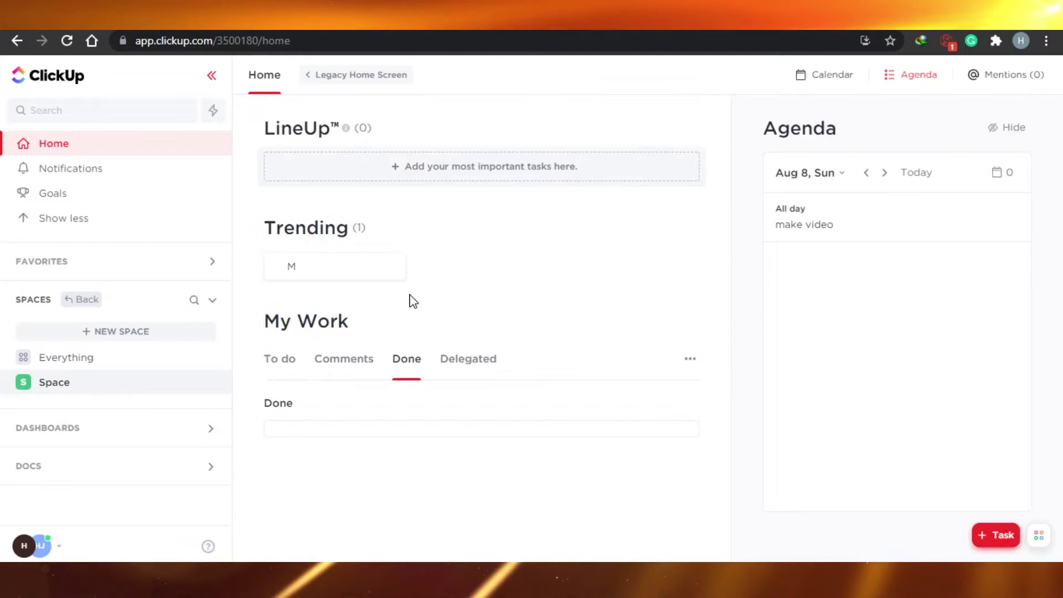
left_click(279, 370)
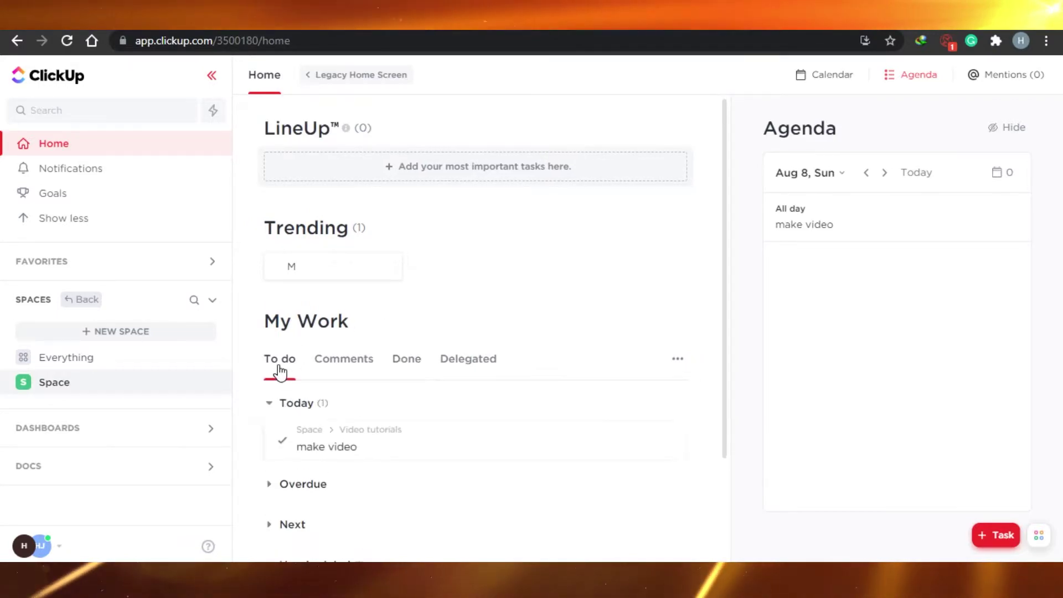
scroll(727, 323, "down", 1)
scroll(727, 322, "down", 3)
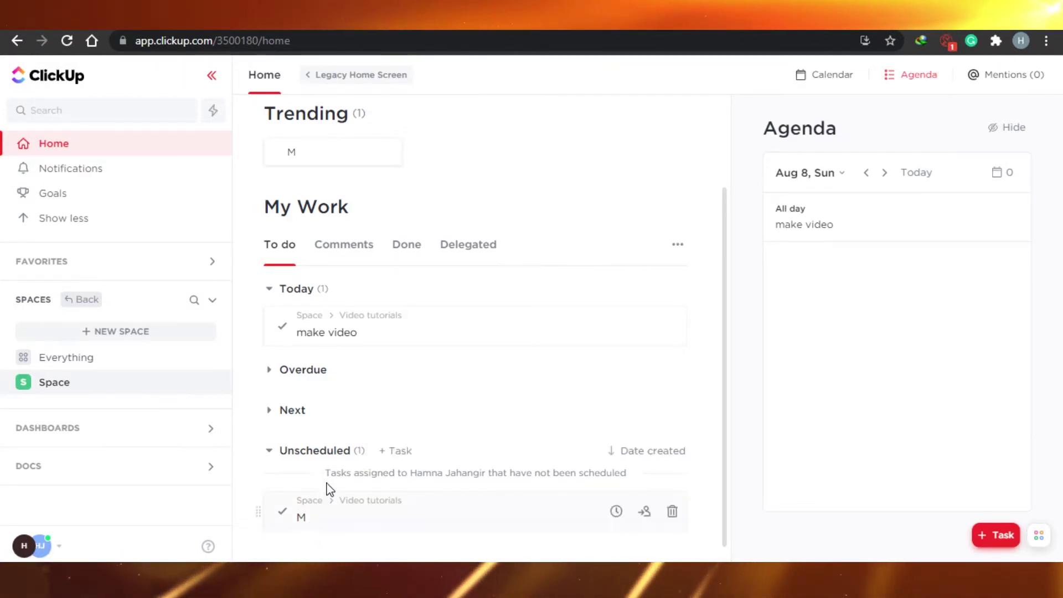
left_click_drag(724, 231, 576, 166)
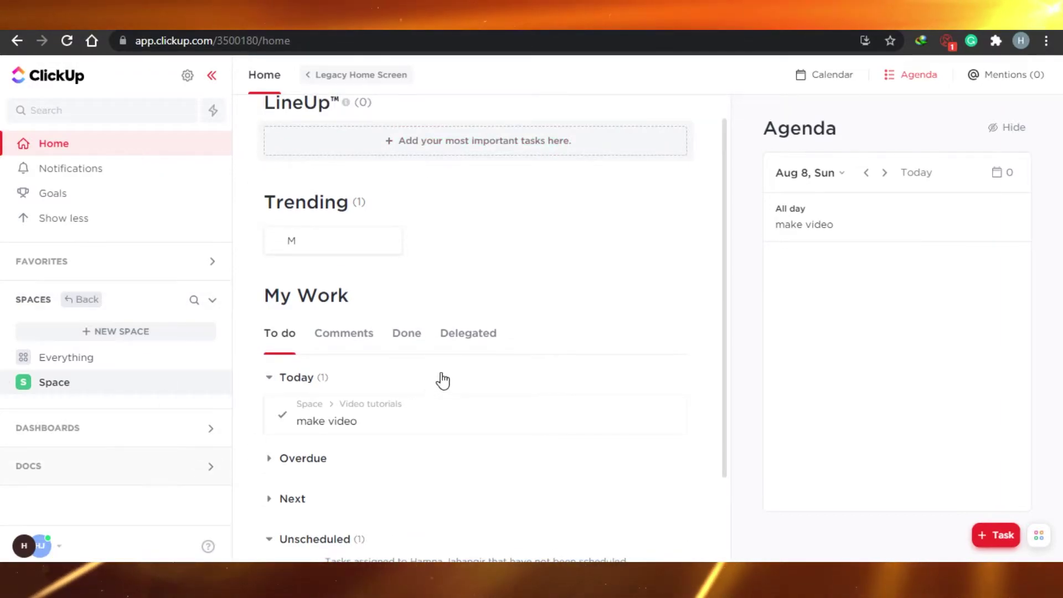
left_click_drag(728, 306, 731, 387)
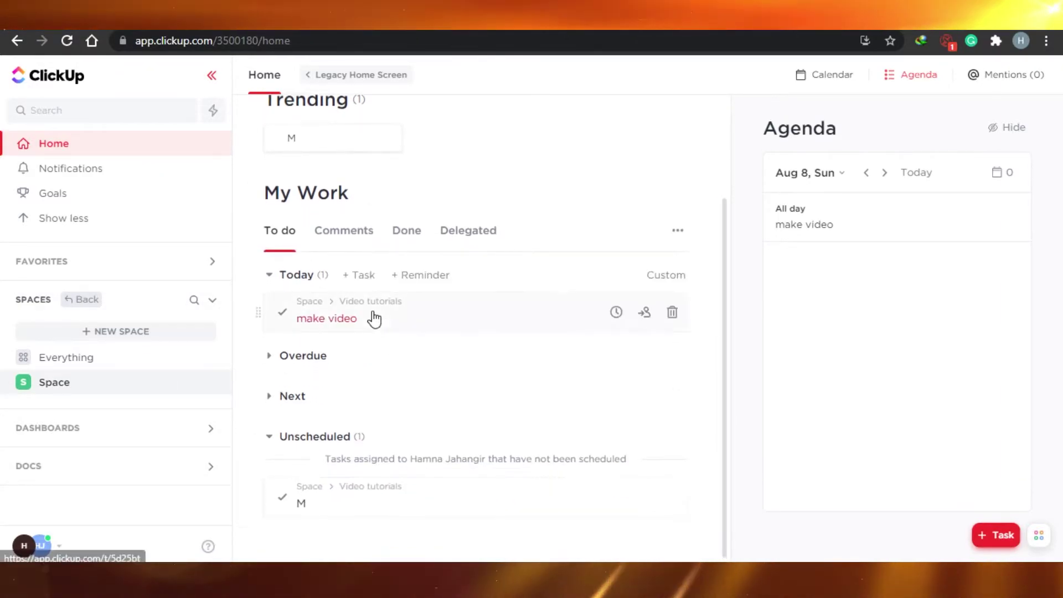
Open today's "make video" task and enter "make a video" as its description.
left_click(325, 311)
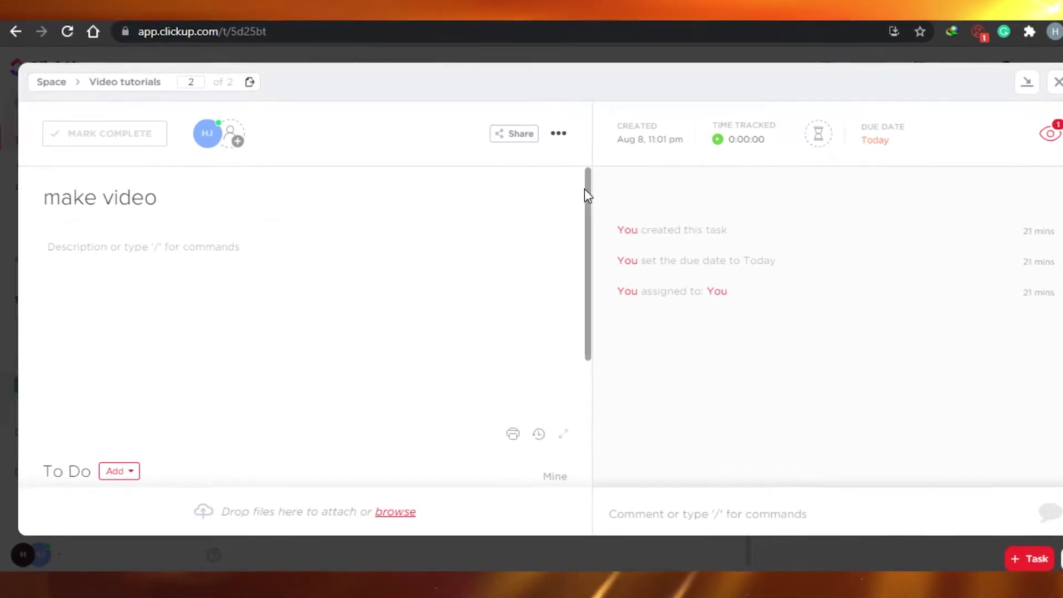
left_click(558, 233)
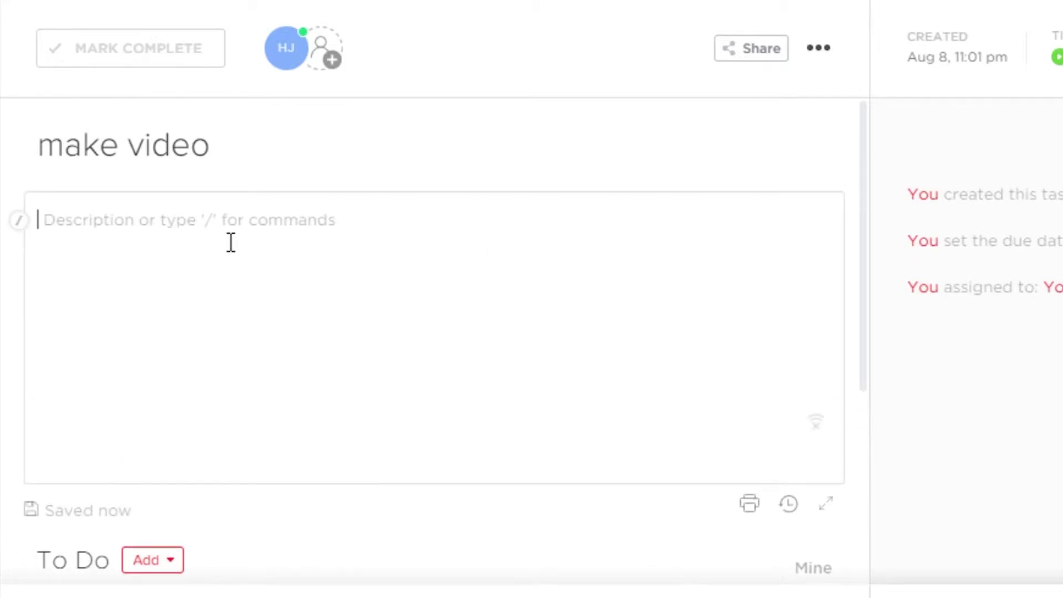
type("make a video")
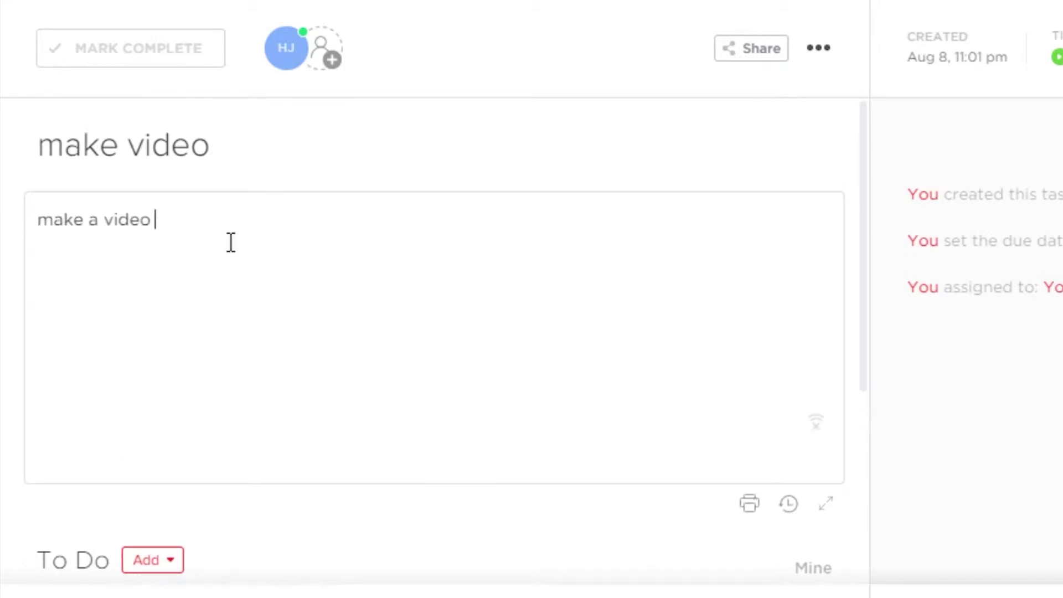
Add two subtasks named "subtask" and "subtask 2" to the "make video" task.
left_click_drag(862, 185, 852, 380)
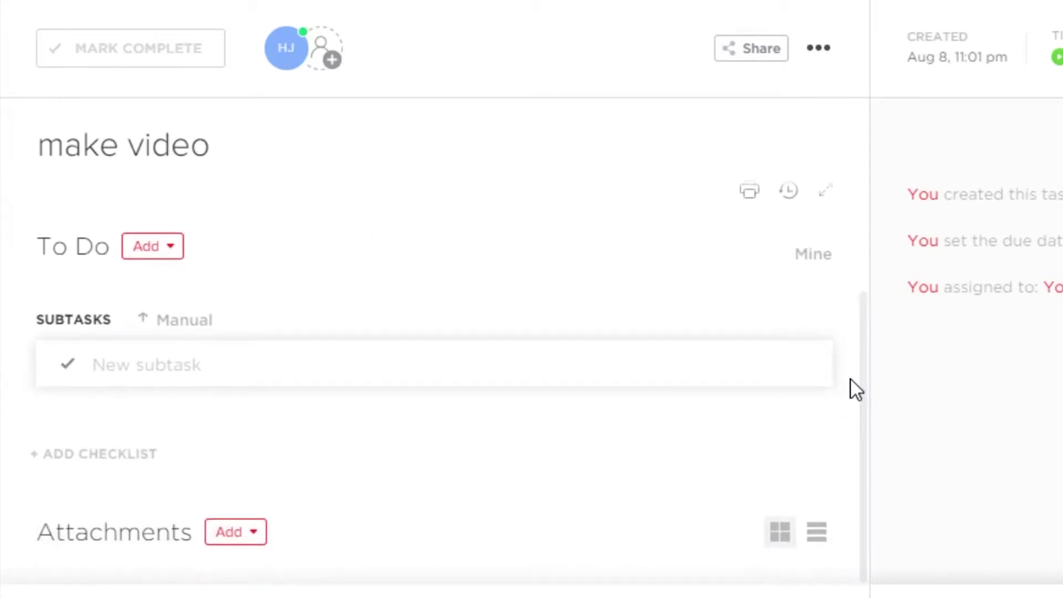
left_click(154, 247)
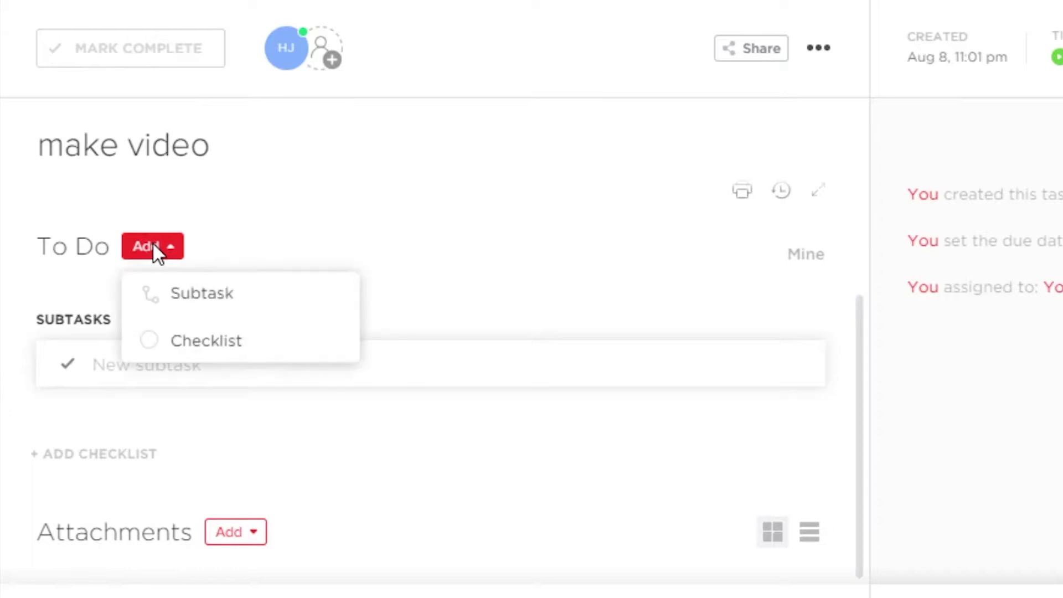
left_click(228, 293)
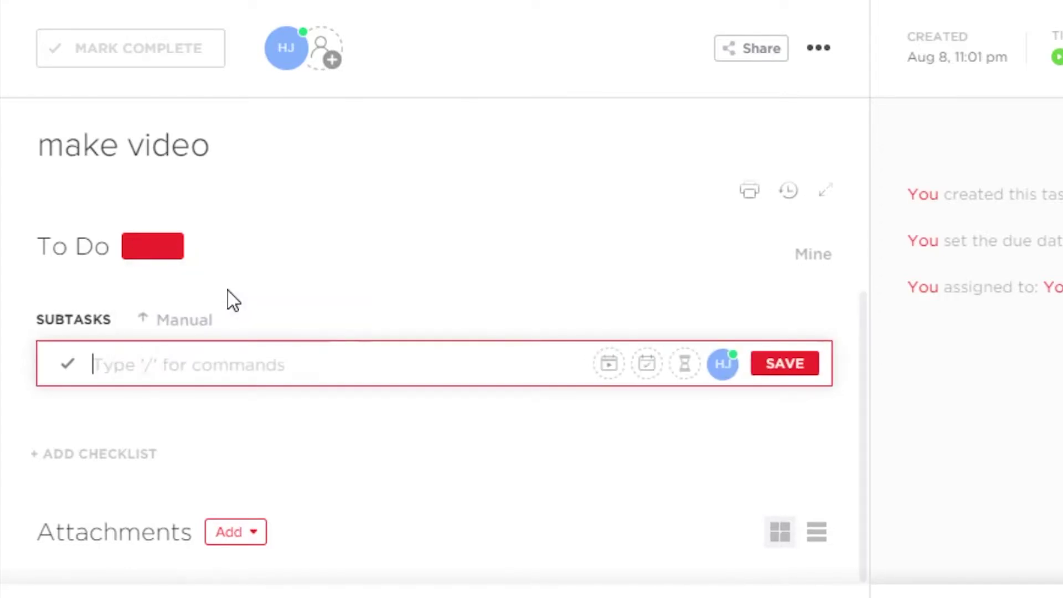
type("subtask")
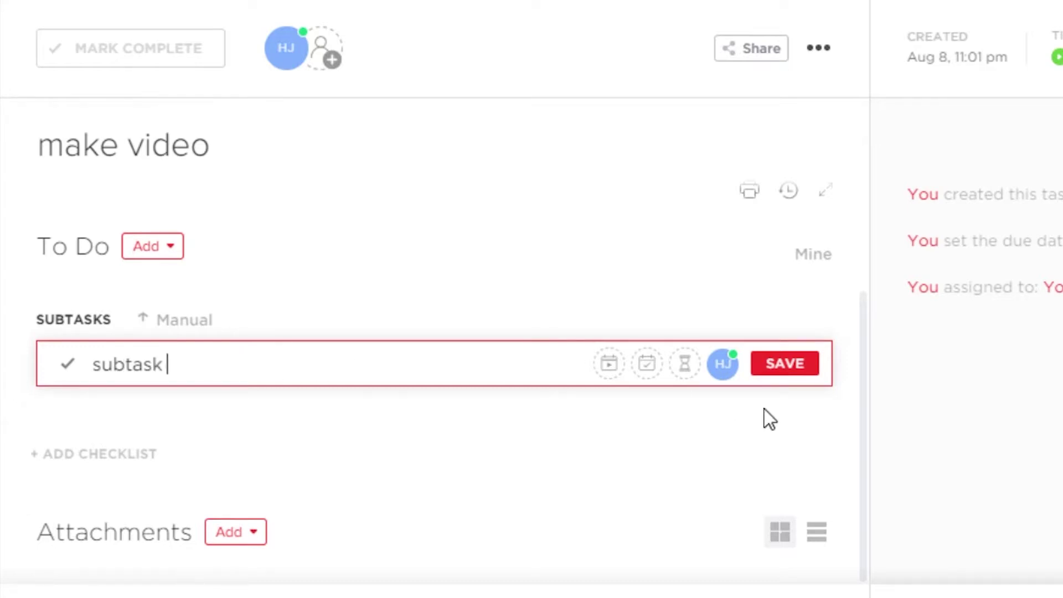
left_click(784, 364)
left_click(140, 441)
type("subtask 2")
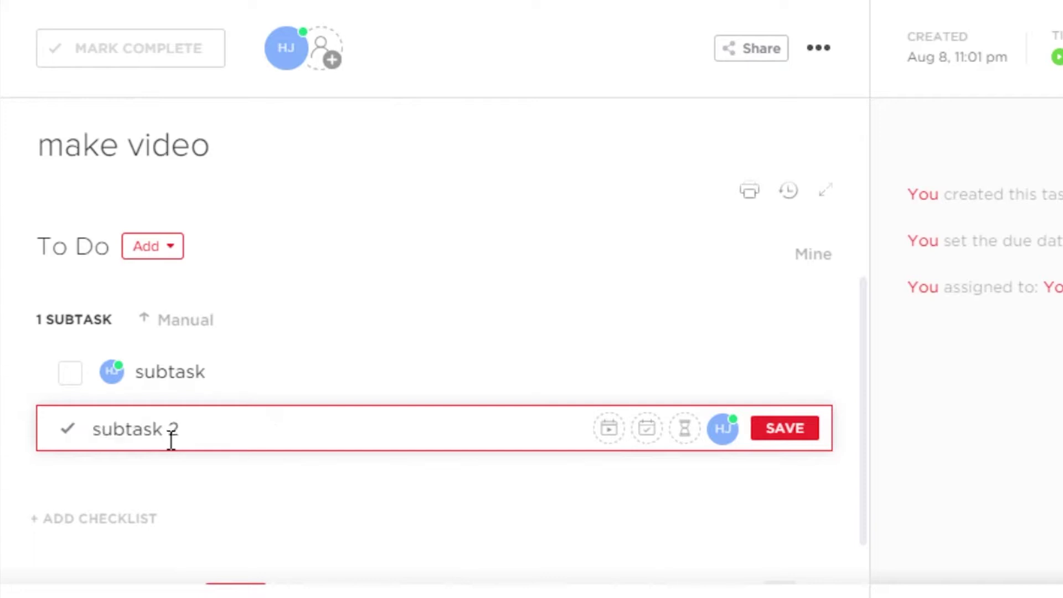
left_click(779, 430)
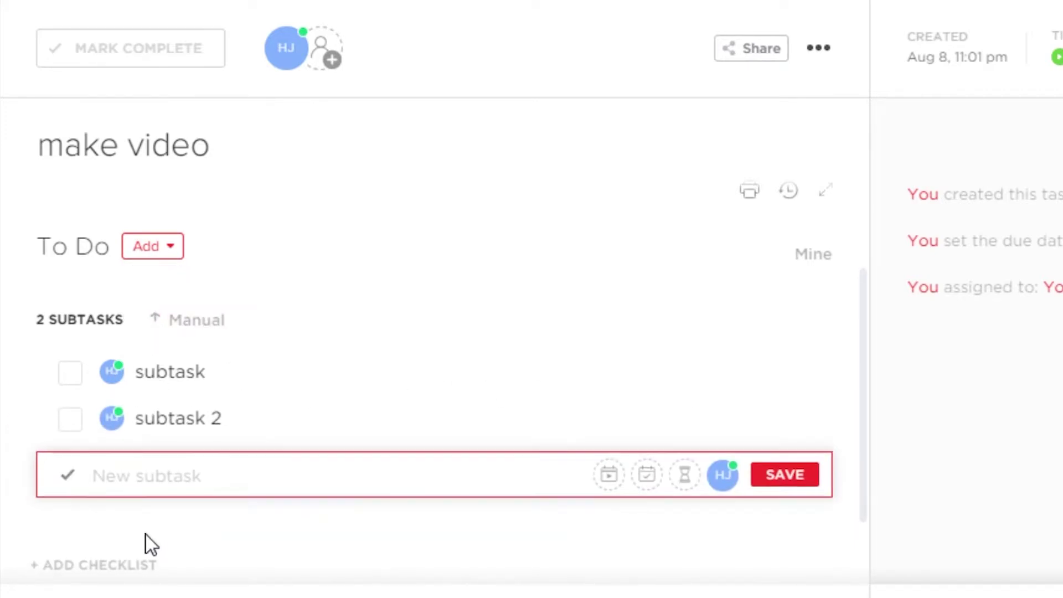
Add a checklist with the items "one", "two" and "three" to the "make video" task.
left_click_drag(861, 347, 853, 465)
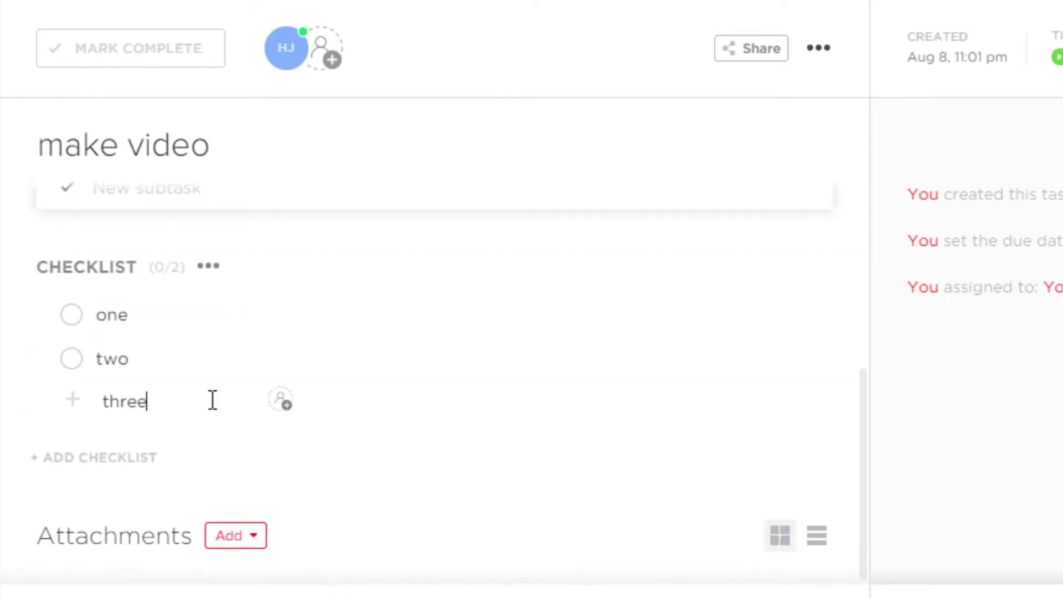
key("Return")
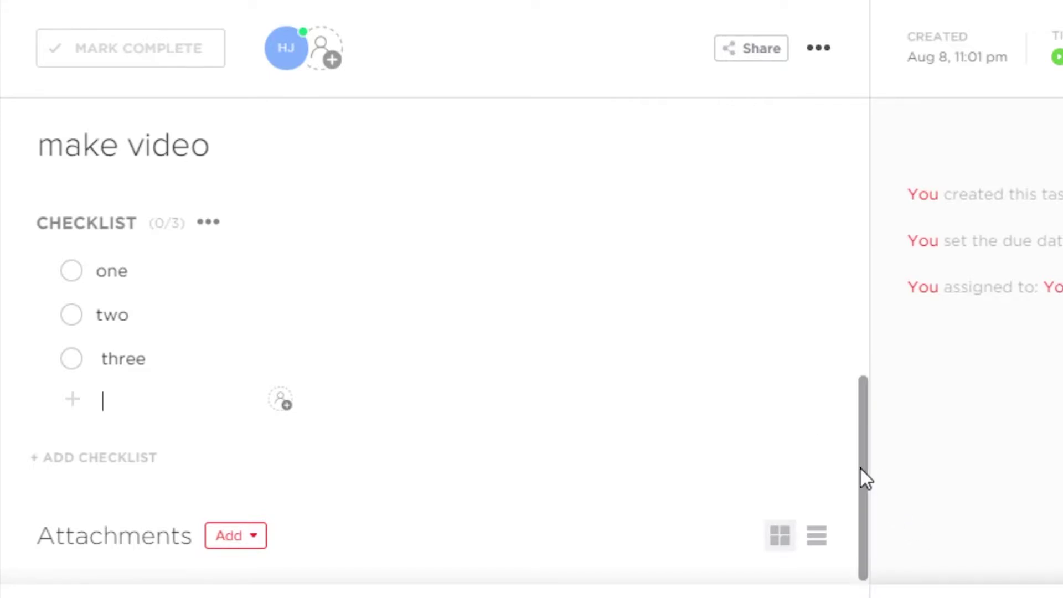
Look at the task's attachment sources and time estimate setting without changing them, and close the task.
scroll(860, 468, "down", 1)
left_click(243, 532)
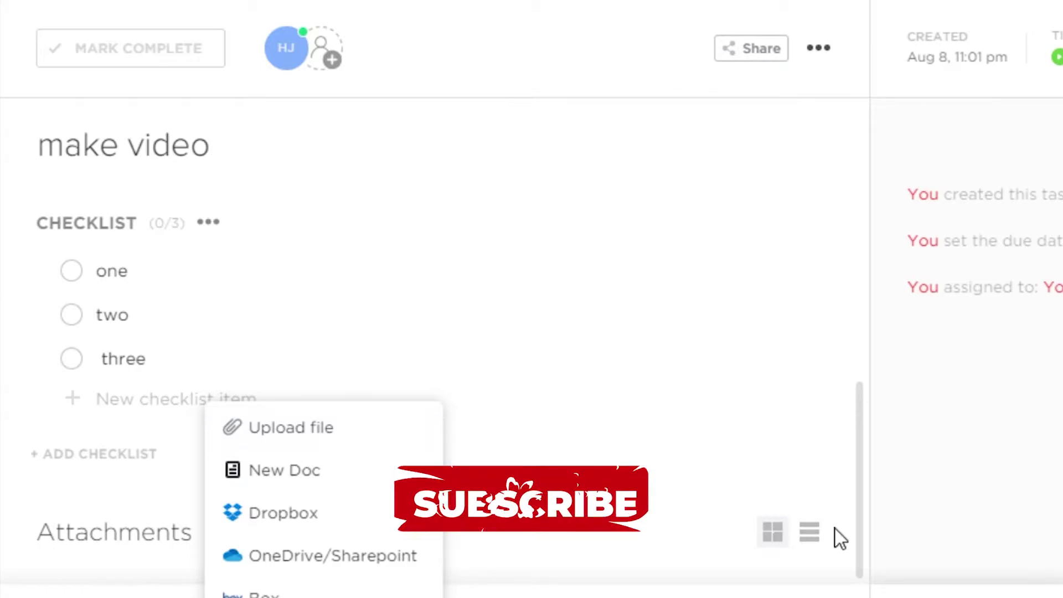
left_click(640, 396)
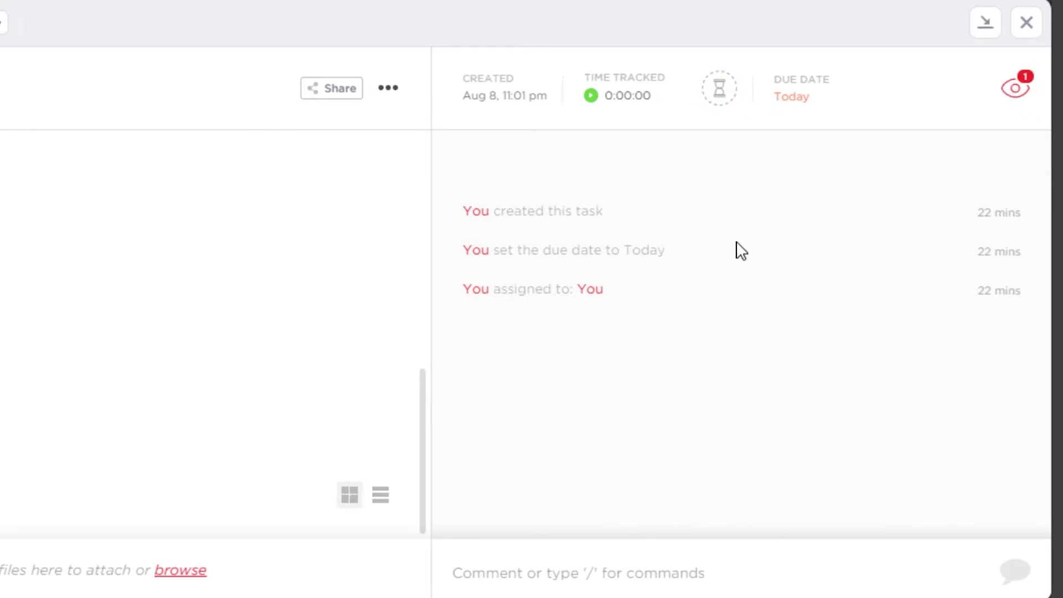
left_click(724, 98)
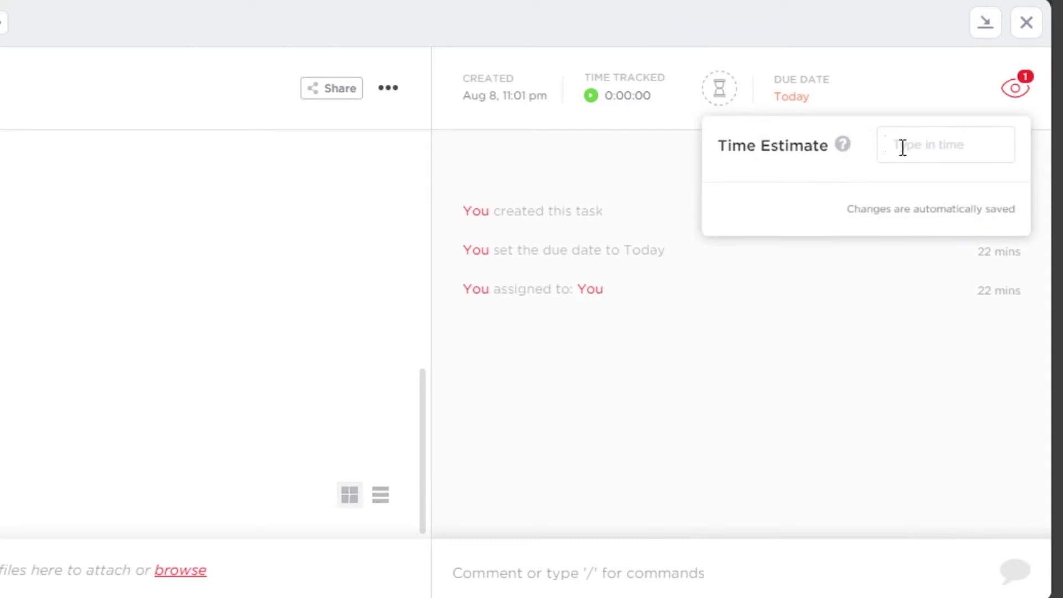
left_click(817, 289)
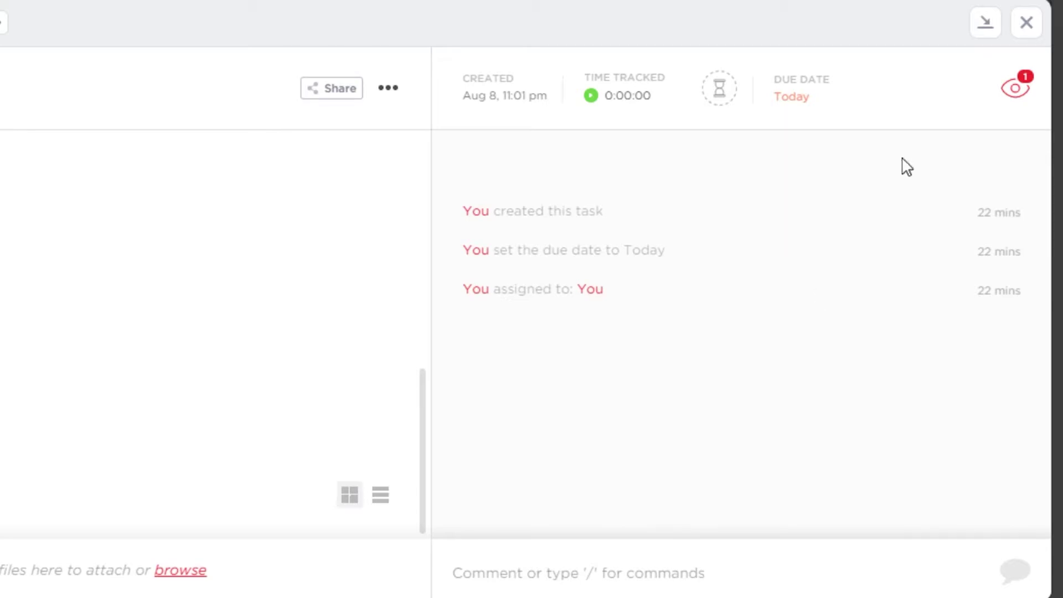
left_click(1027, 25)
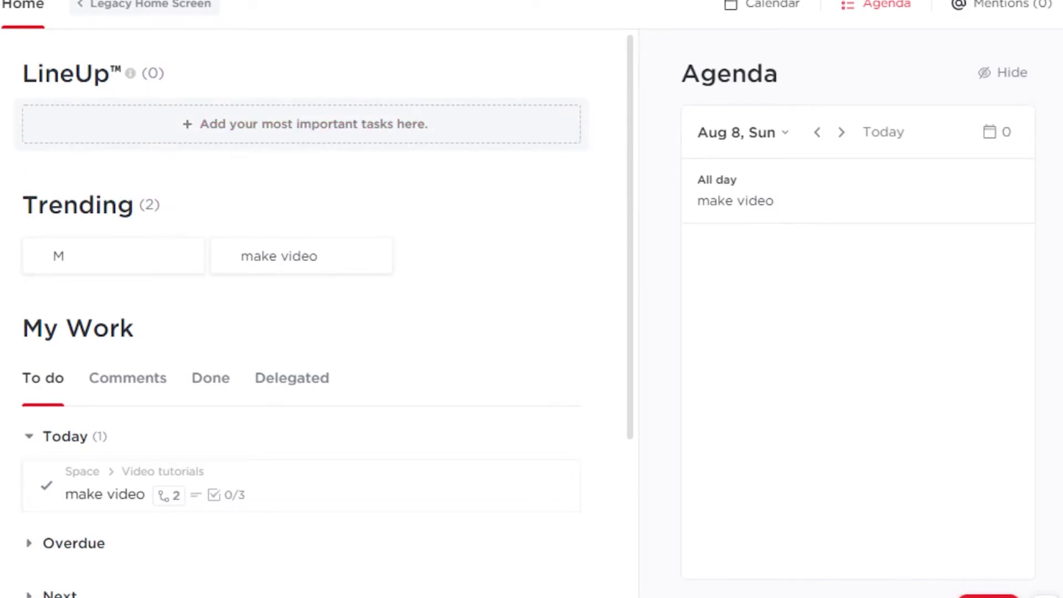
Open the notifications page and view its additional options without choosing any.
left_click(71, 166)
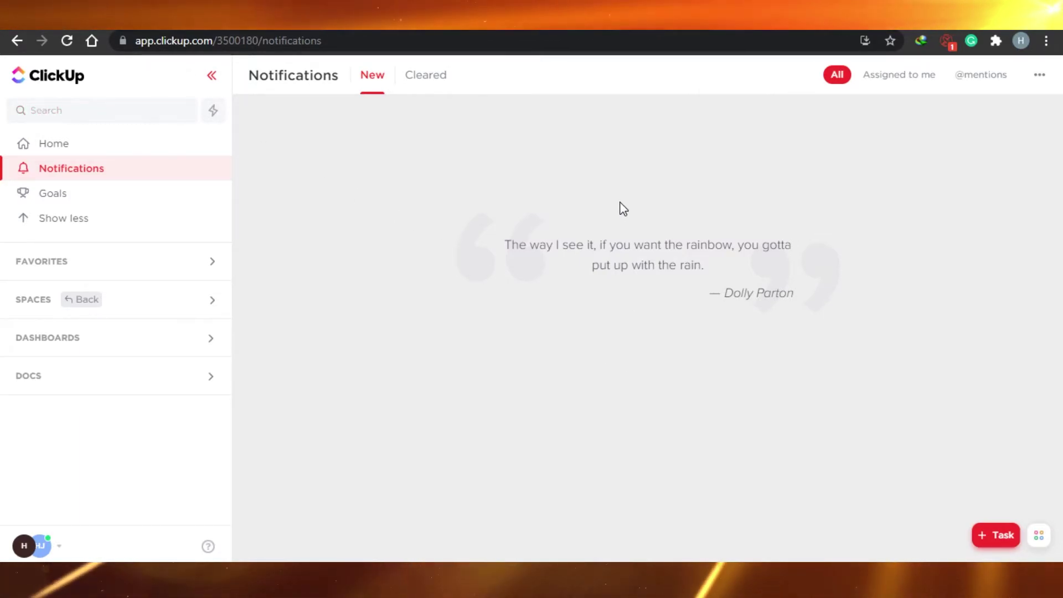
left_click(1040, 76)
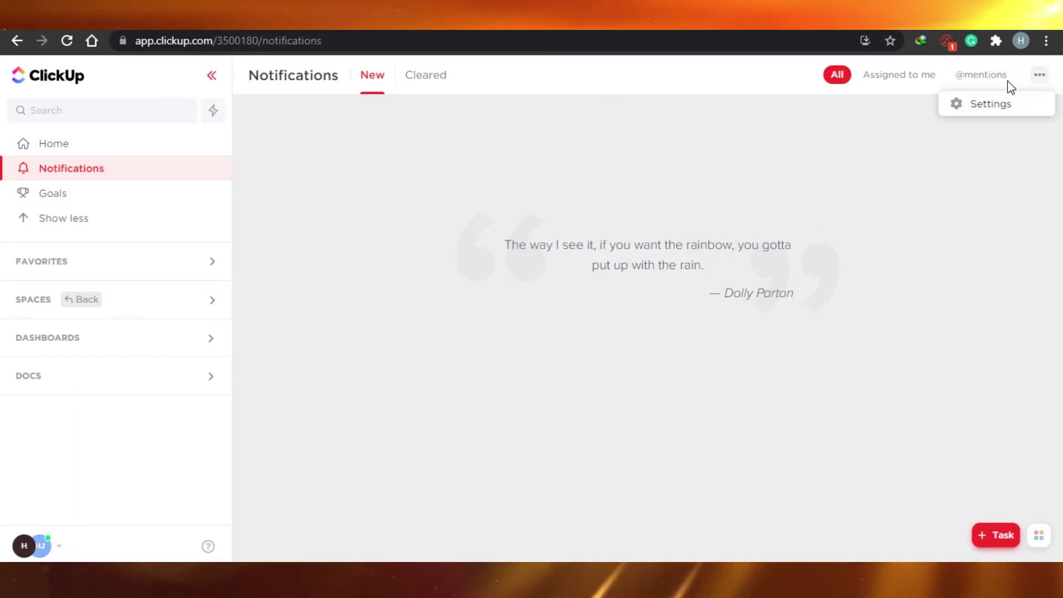
left_click(932, 153)
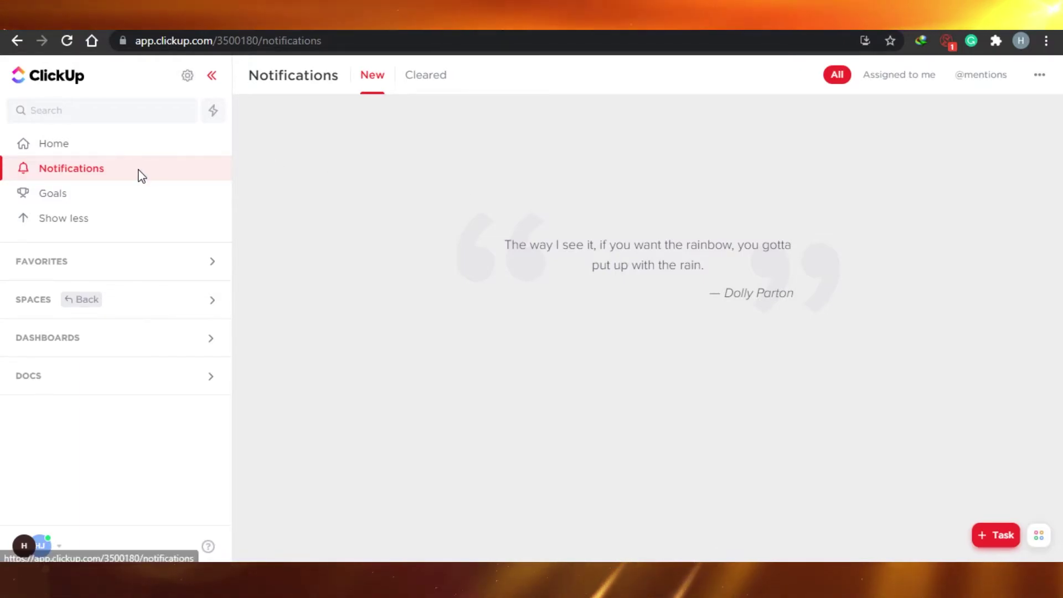
Open the Videos dashboard and view the "make video" task from its Task List, closing it without changes.
left_click(54, 144)
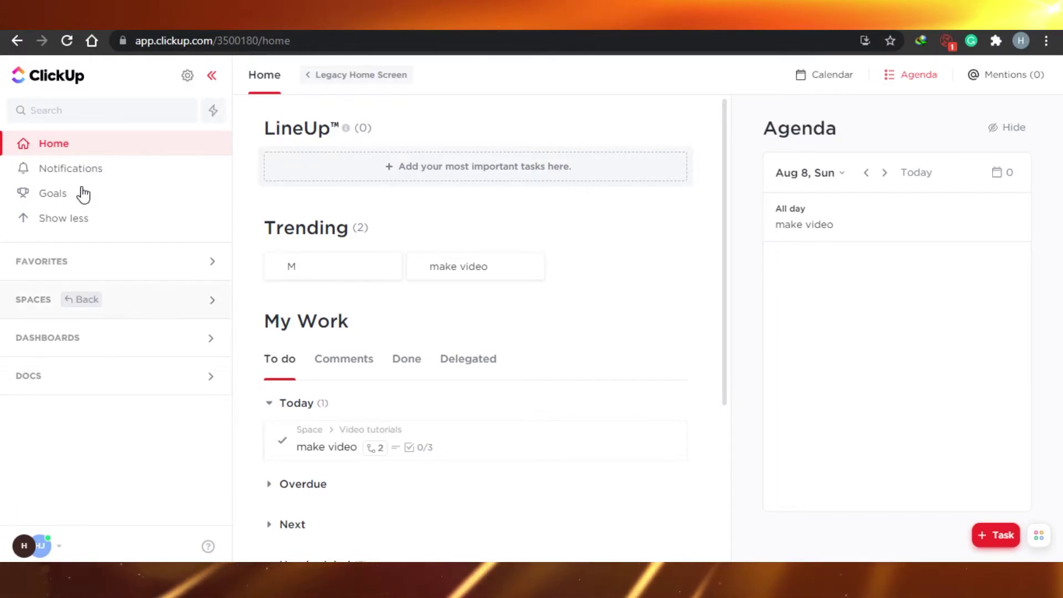
left_click(101, 336)
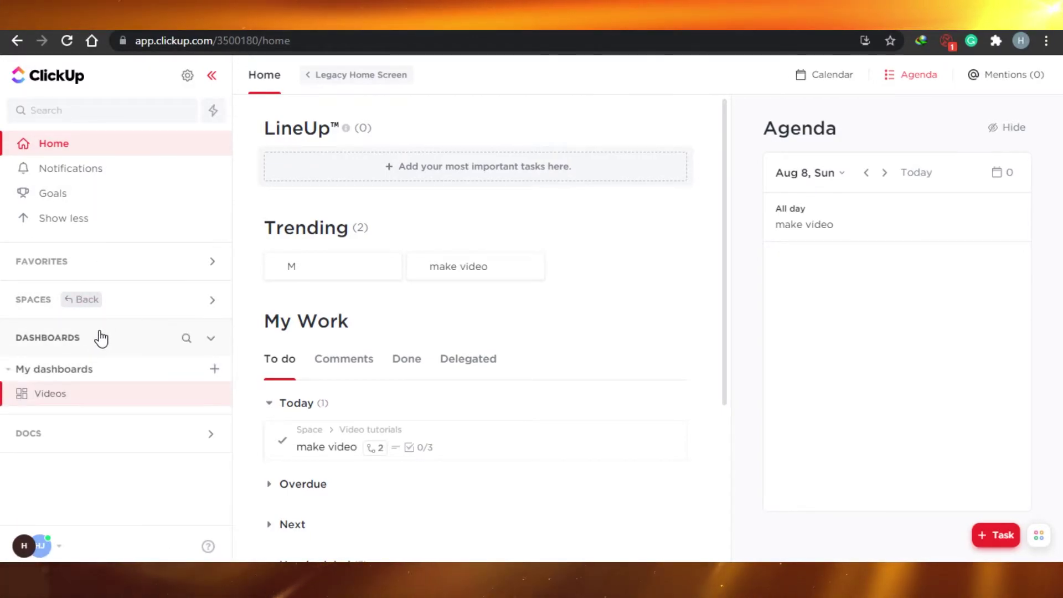
left_click(107, 391)
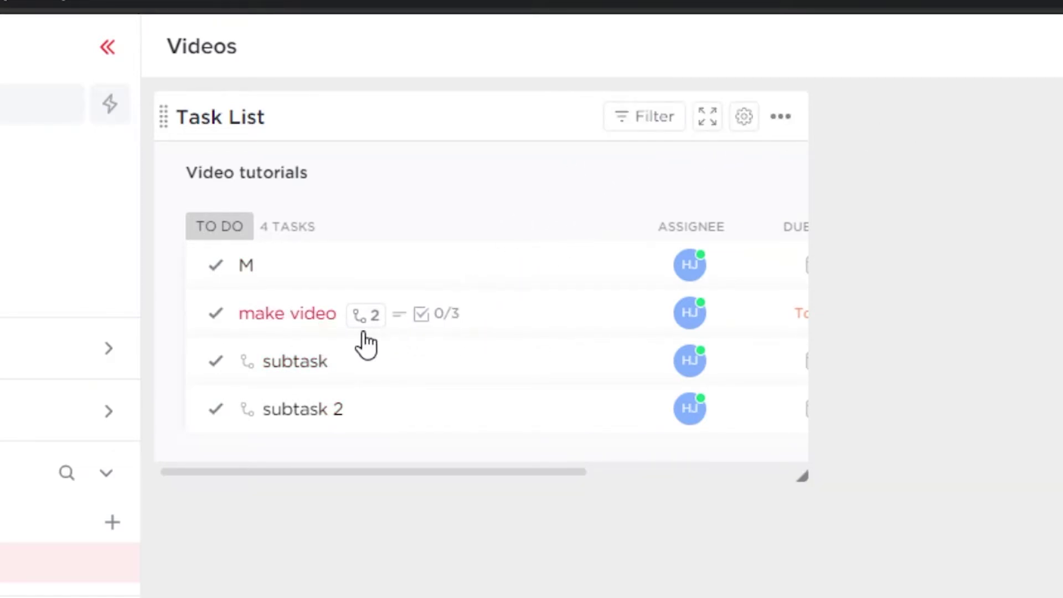
left_click(304, 324)
key("Escape")
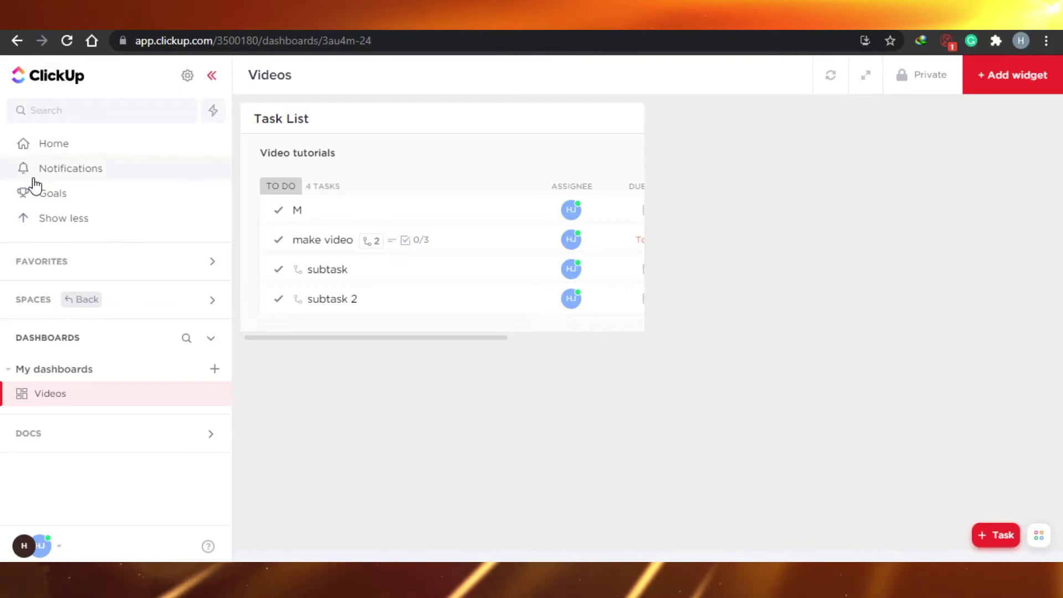
View the "Get the videos done" goal with its targets and timeline, and return to the home page.
left_click(53, 193)
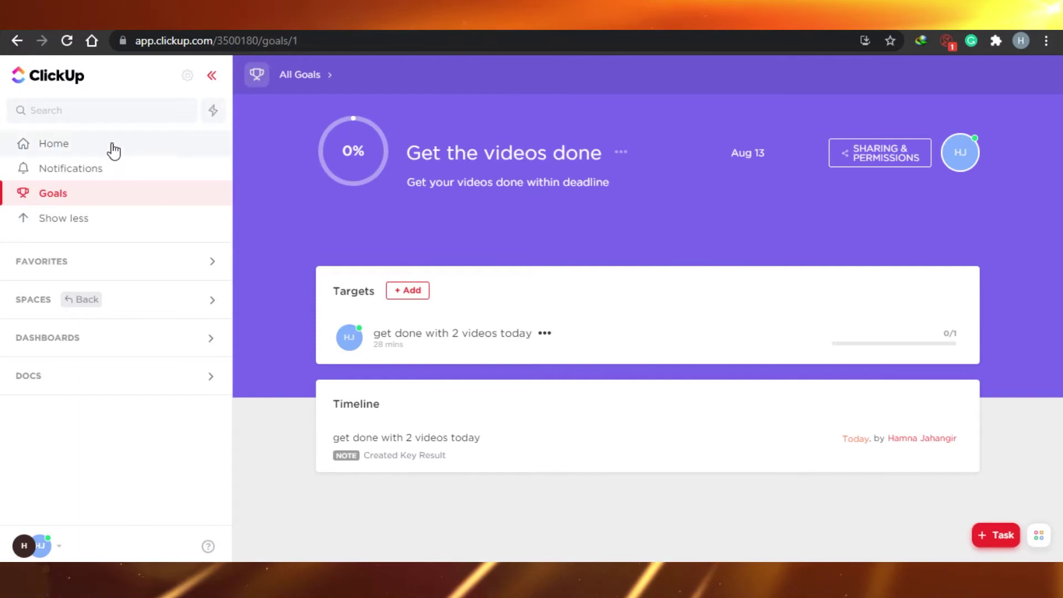
left_click(88, 149)
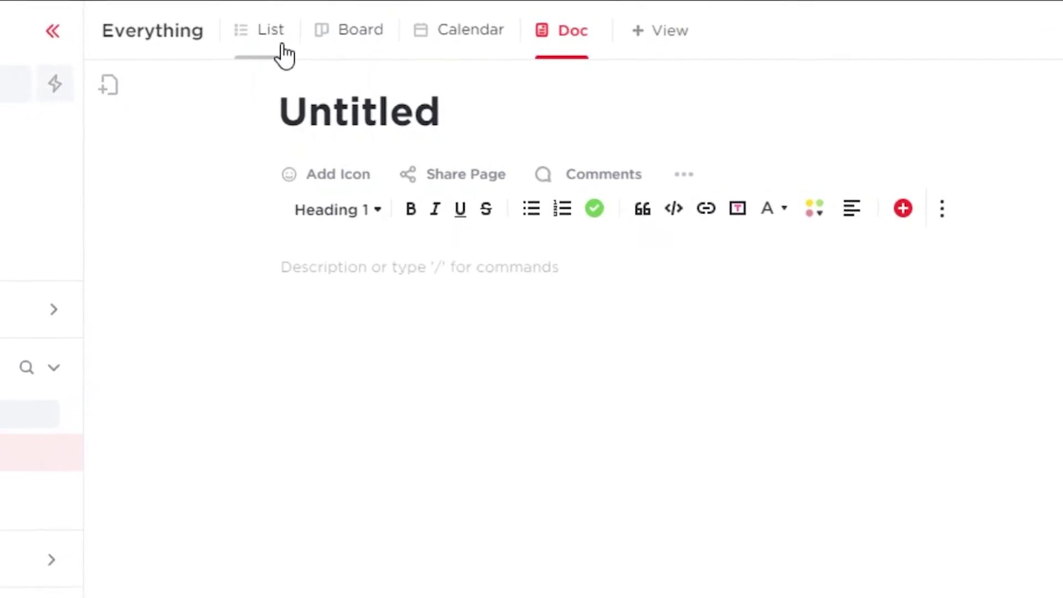
View the Everything tasks as a list and as a board, and check the Complete column's options without choosing any.
left_click(265, 21)
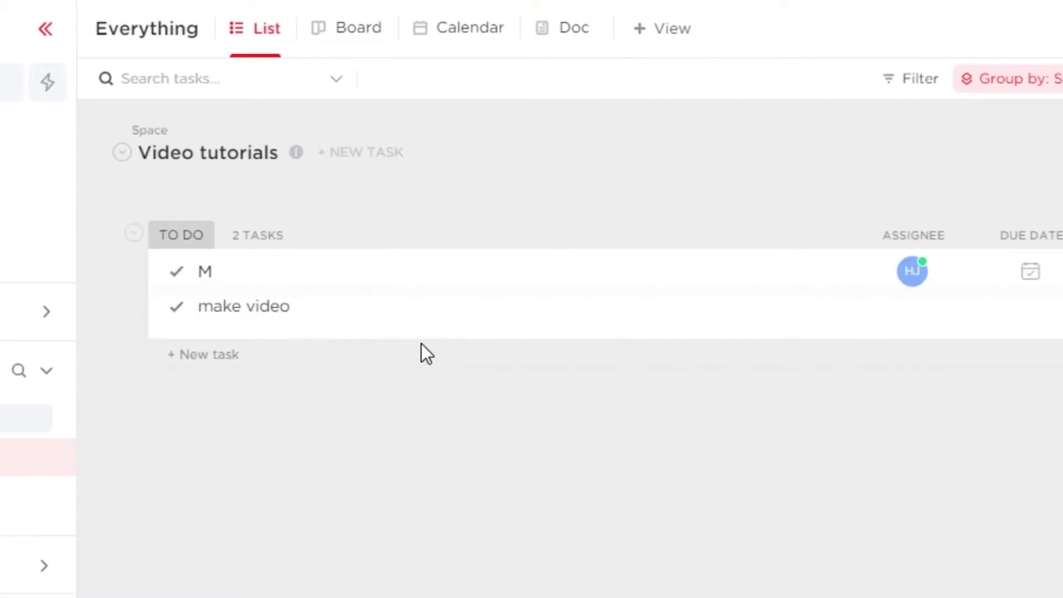
left_click(346, 36)
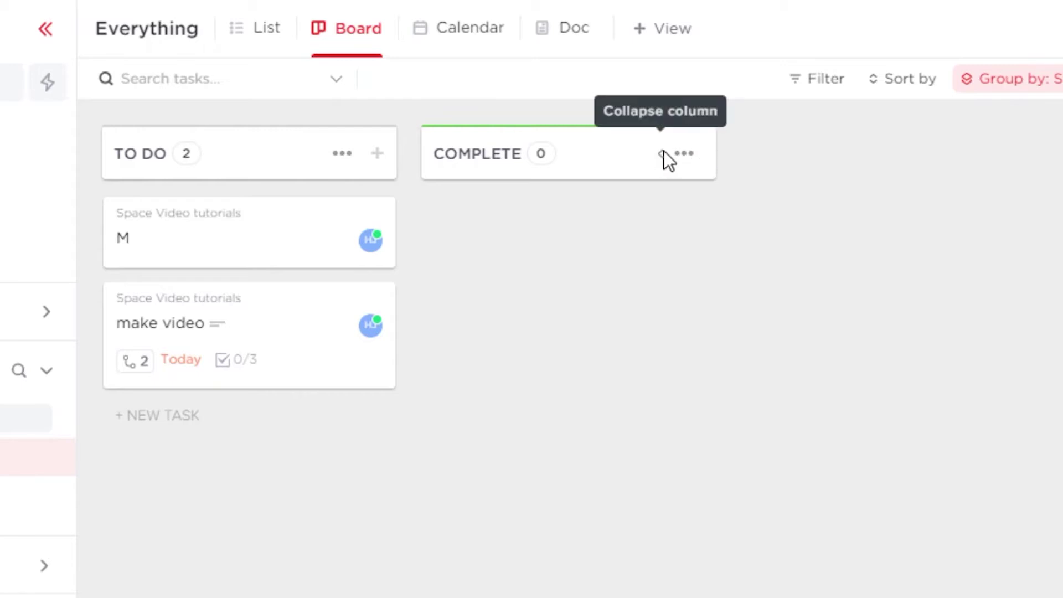
left_click(685, 152)
left_click(435, 210)
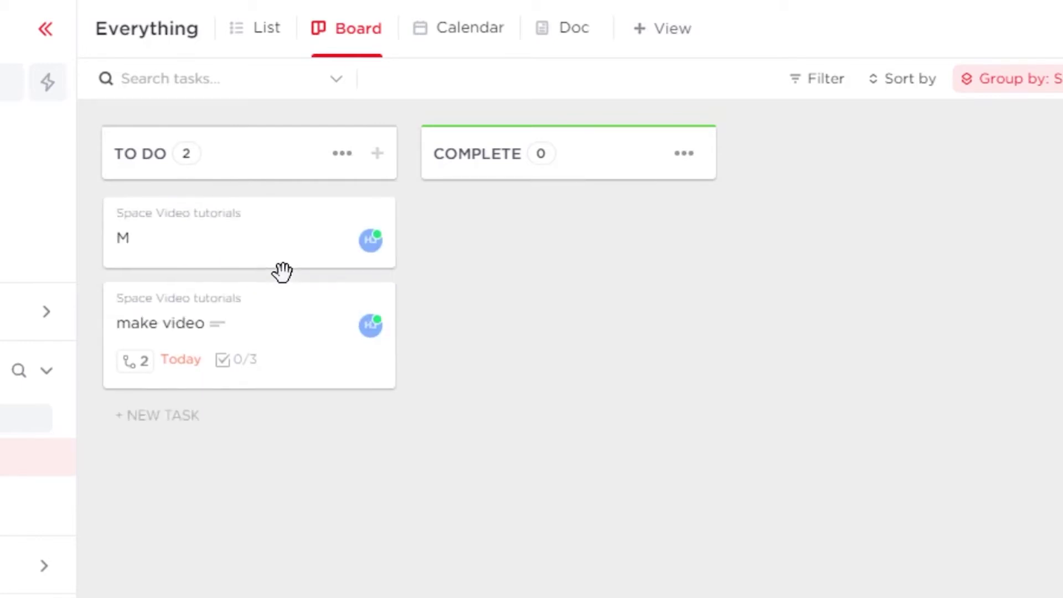
Add a task named "fejwfuwegnf" to the board's To Do column and close the blank new-task card.
left_click(379, 157)
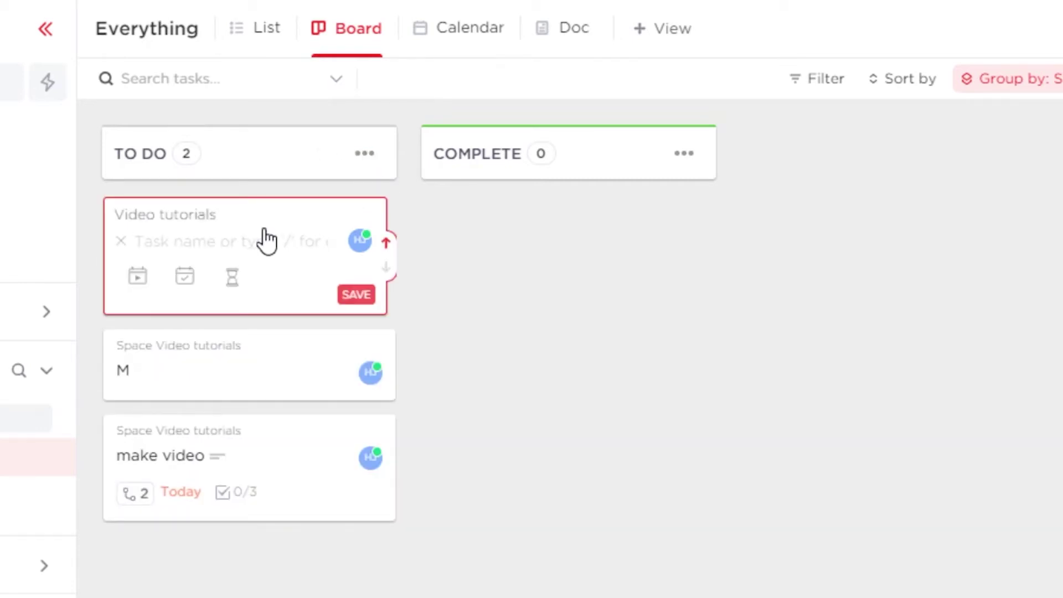
type("fejwfuweg")
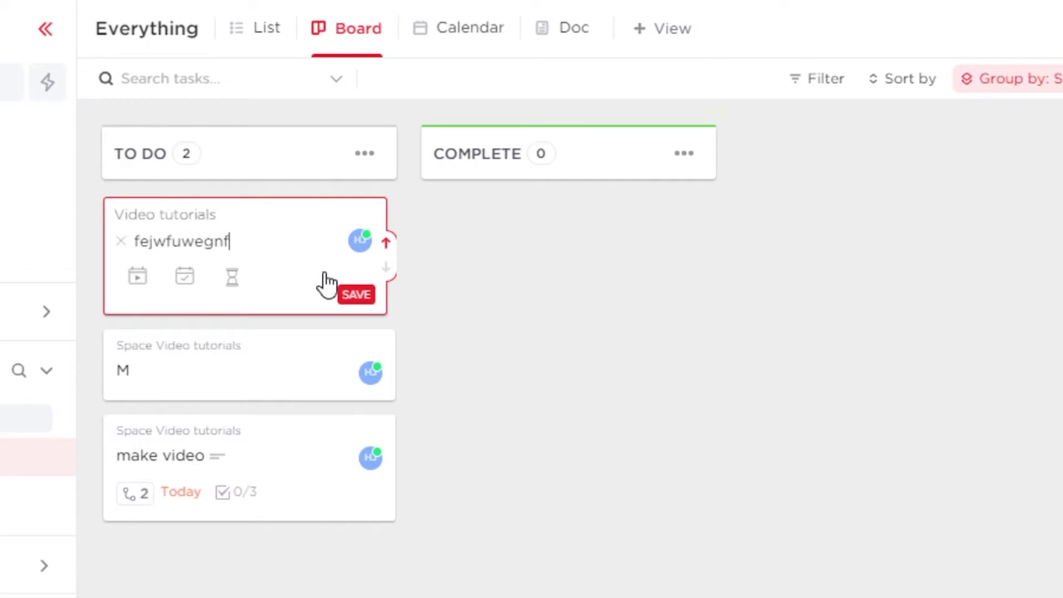
left_click(359, 296)
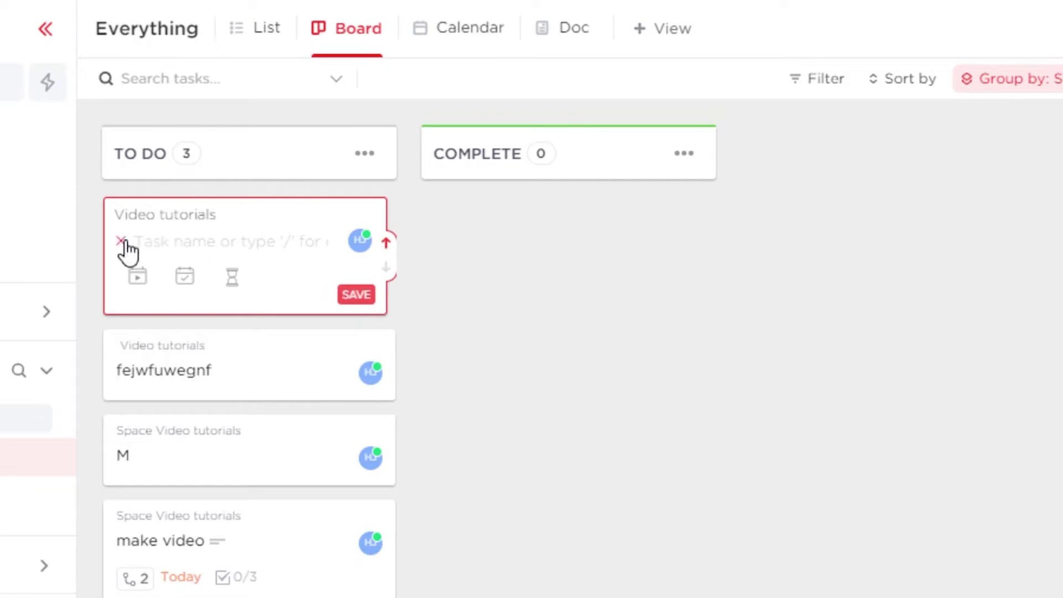
key("Escape")
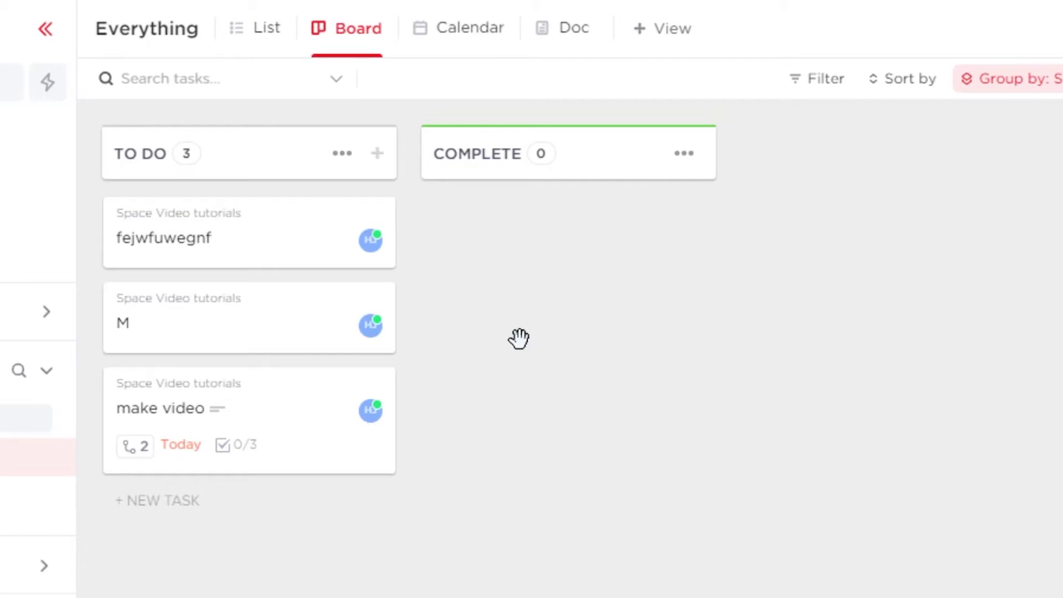
Look through the August 2021 calendar view of the Everything tasks, and open the Doc view.
left_click(468, 35)
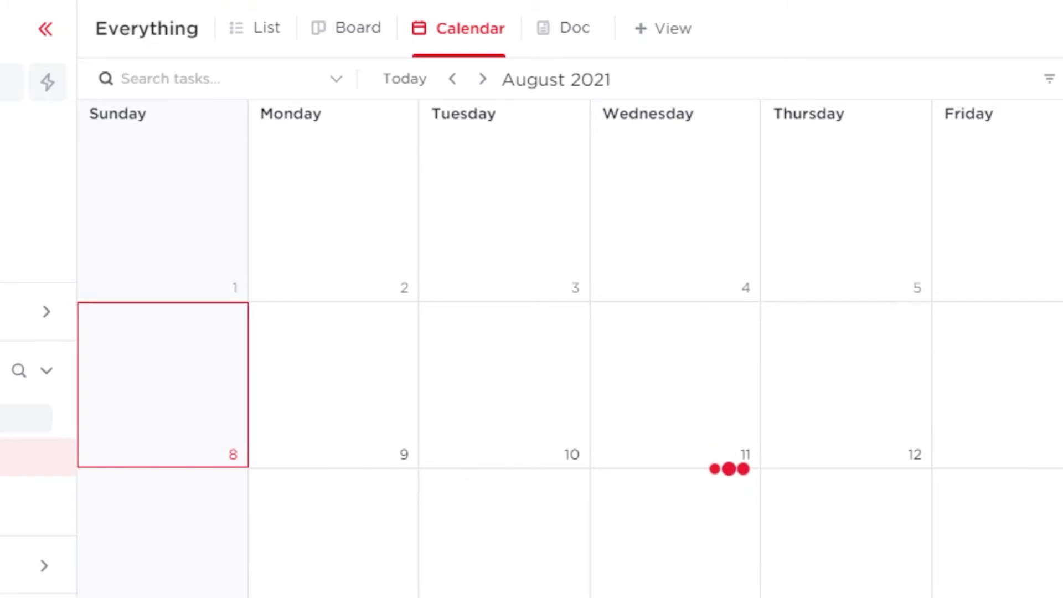
scroll(725, 468, "down", 3)
scroll(725, 468, "up", 3)
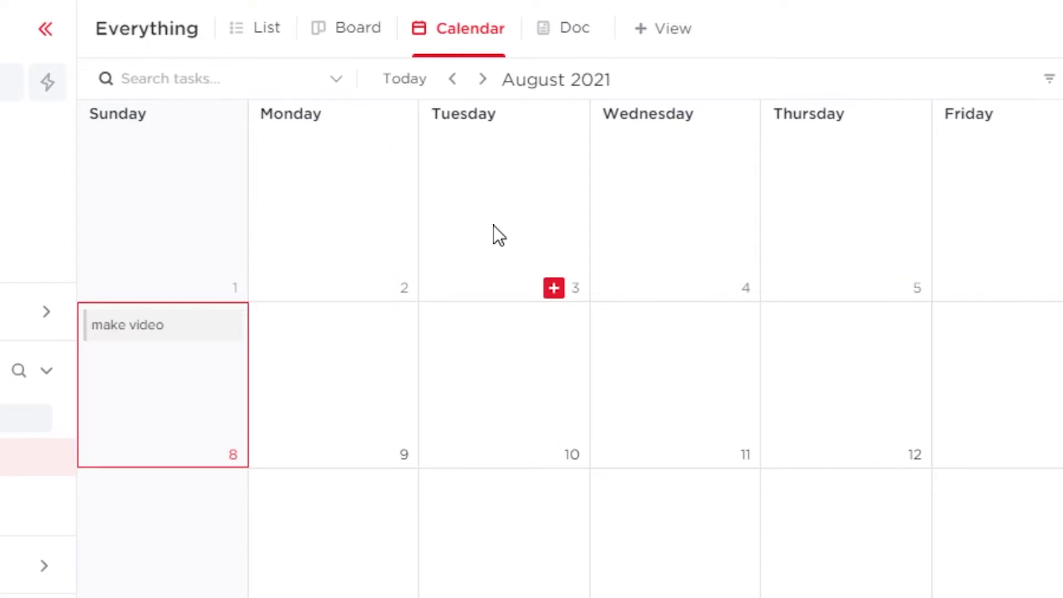
left_click(577, 33)
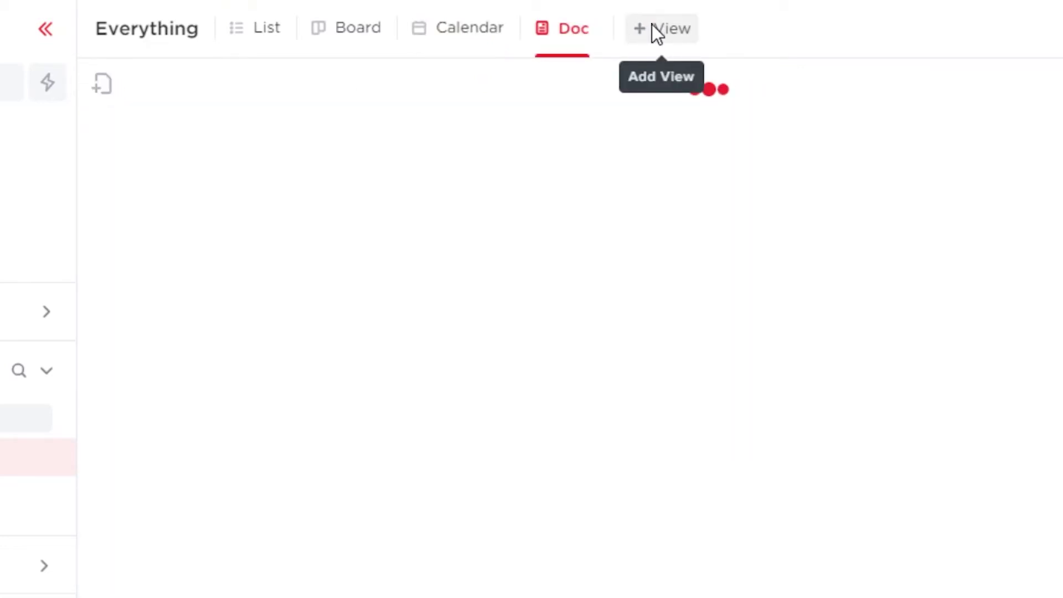
Browse the task and page view types that can be added to Everything, and close the list without adding one.
left_click(652, 26)
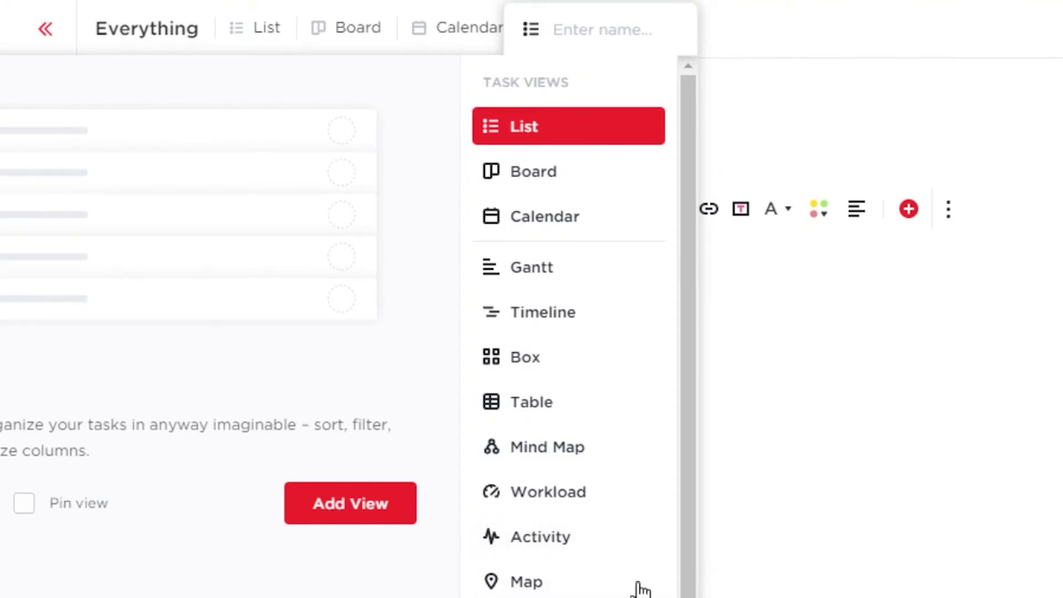
scroll(684, 532, "down", 1)
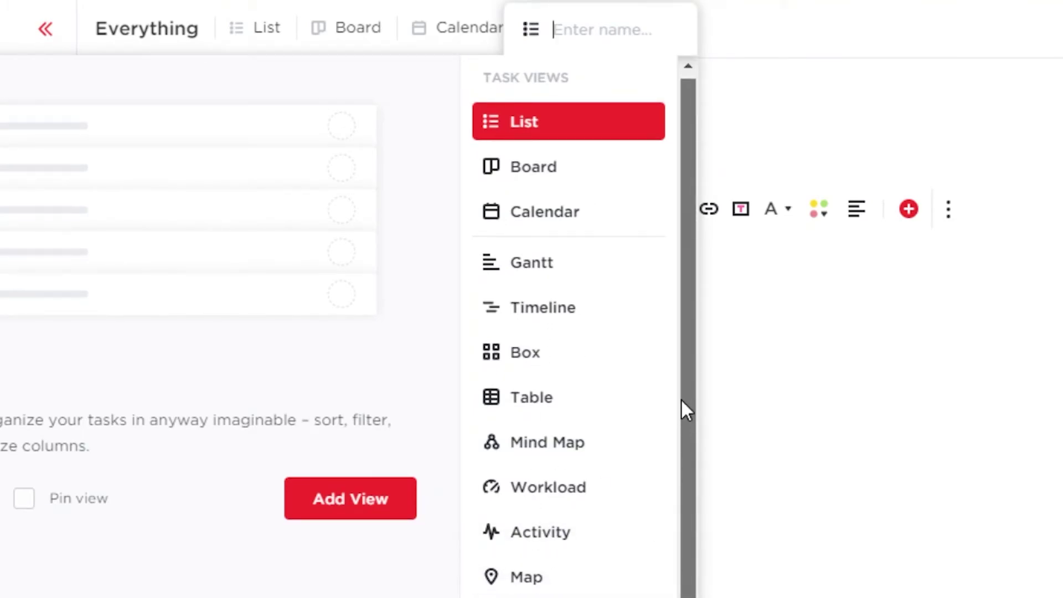
scroll(681, 400, "down", 2)
scroll(579, 274, "up", 2)
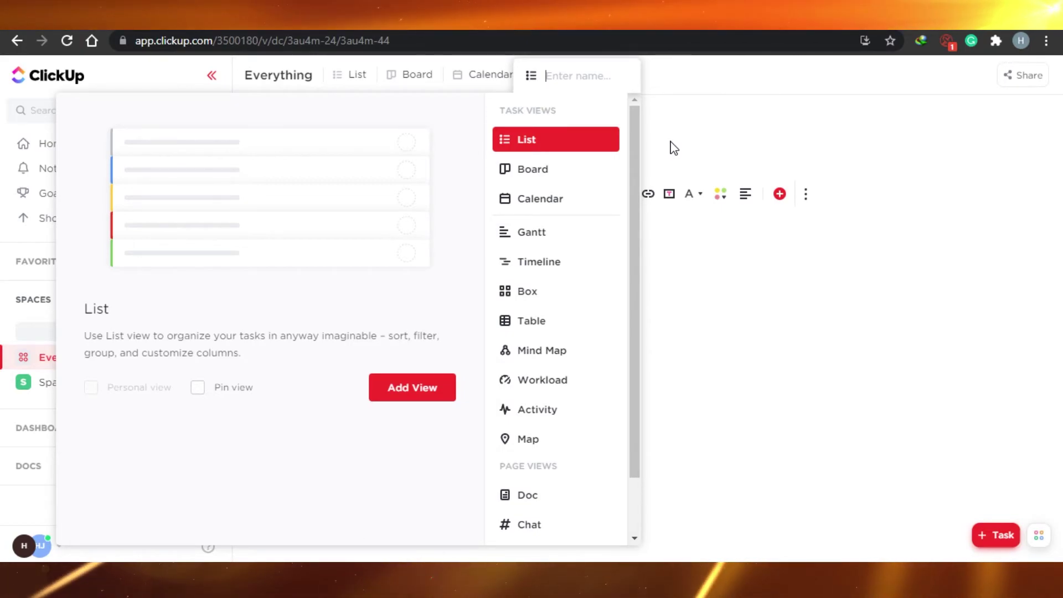
left_click(129, 77)
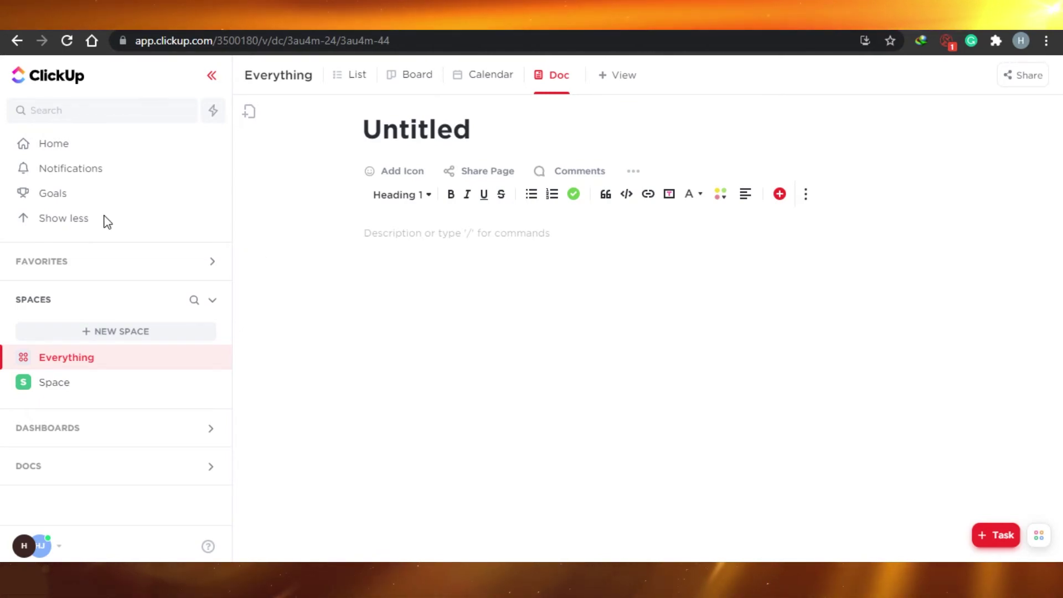
Review the home page's LineUp, Trending and My Work sections, including the unscheduled tasks, alongside the day's calendar.
left_click(70, 149)
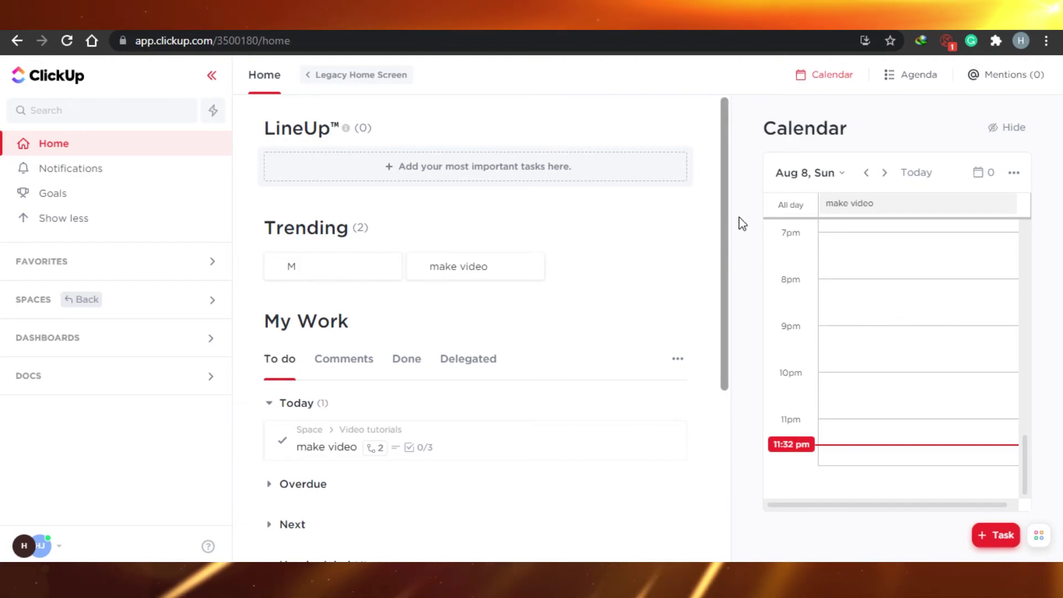
left_click_drag(729, 224, 738, 178)
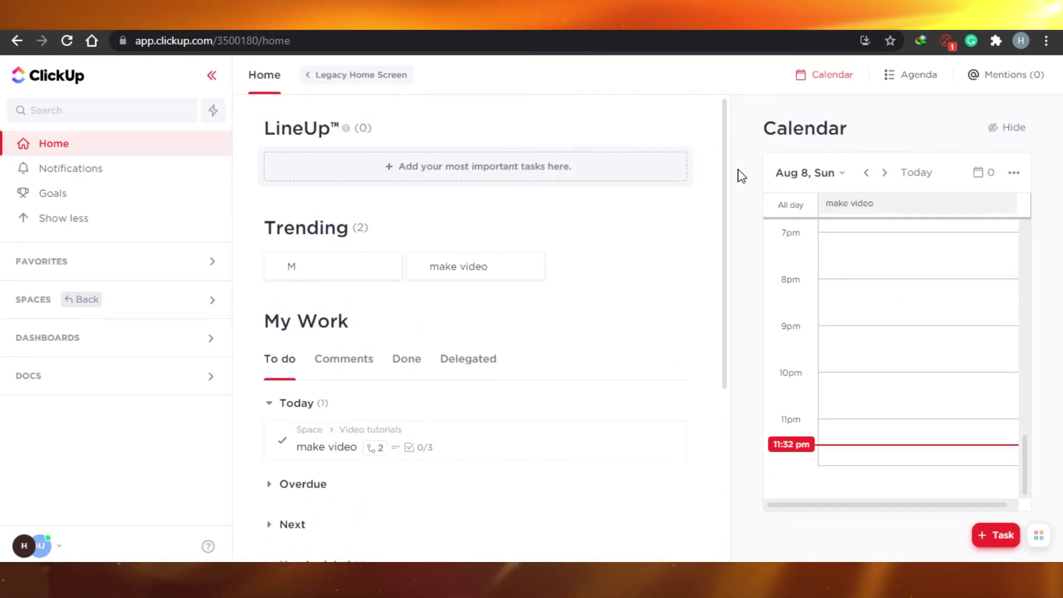
left_click_drag(721, 136, 731, 107)
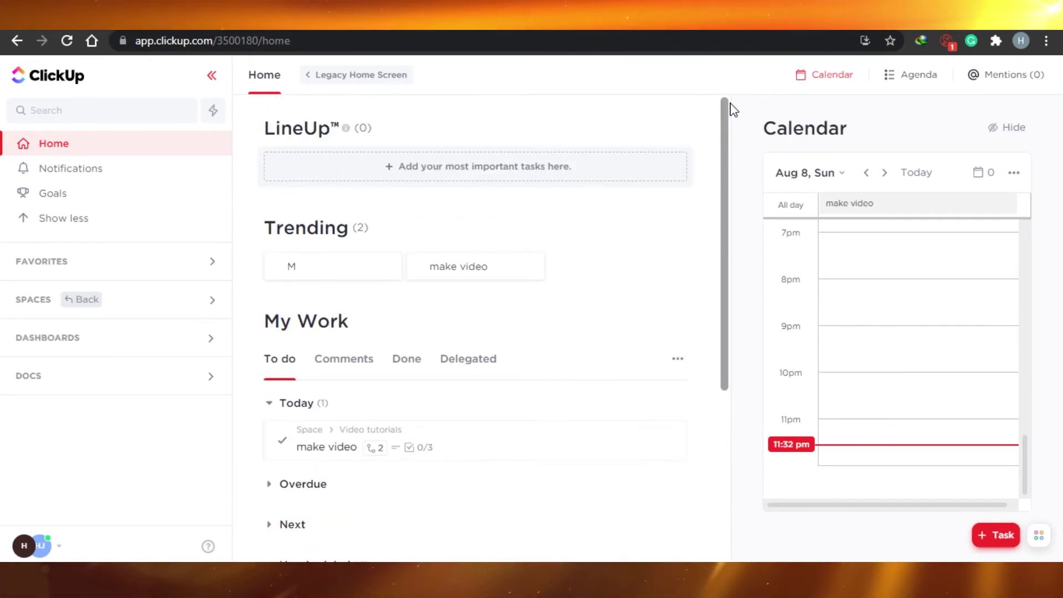
scroll(721, 347, "down", 3)
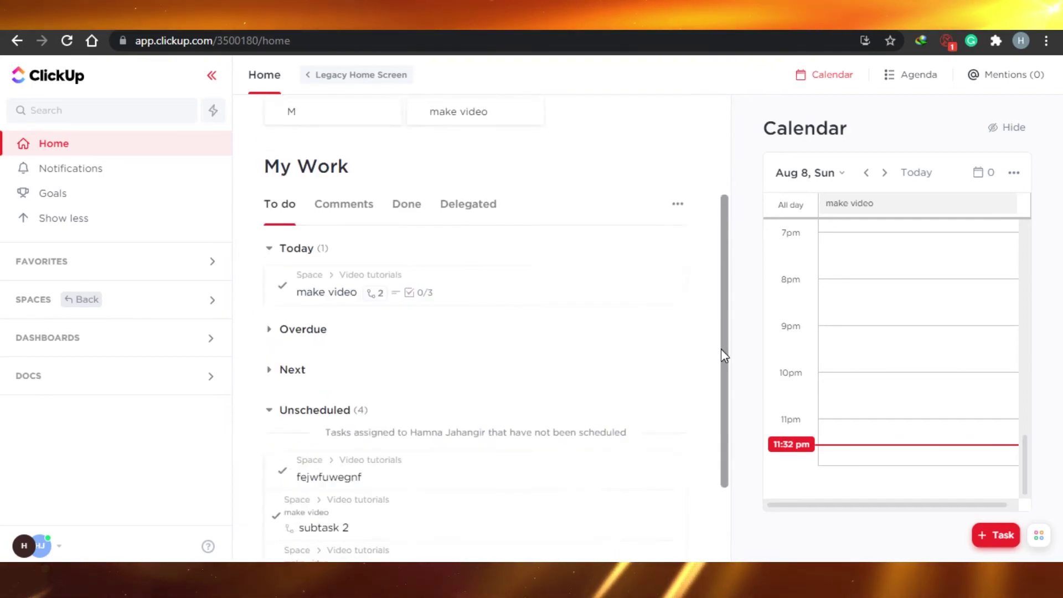
left_click_drag(736, 272, 740, 183)
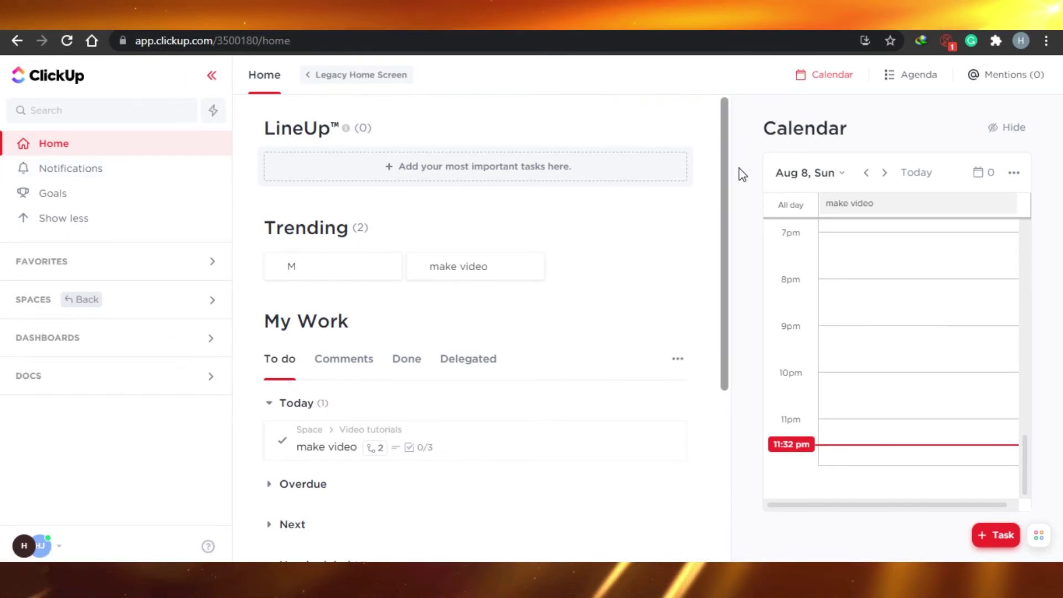
left_click_drag(724, 173, 722, 138)
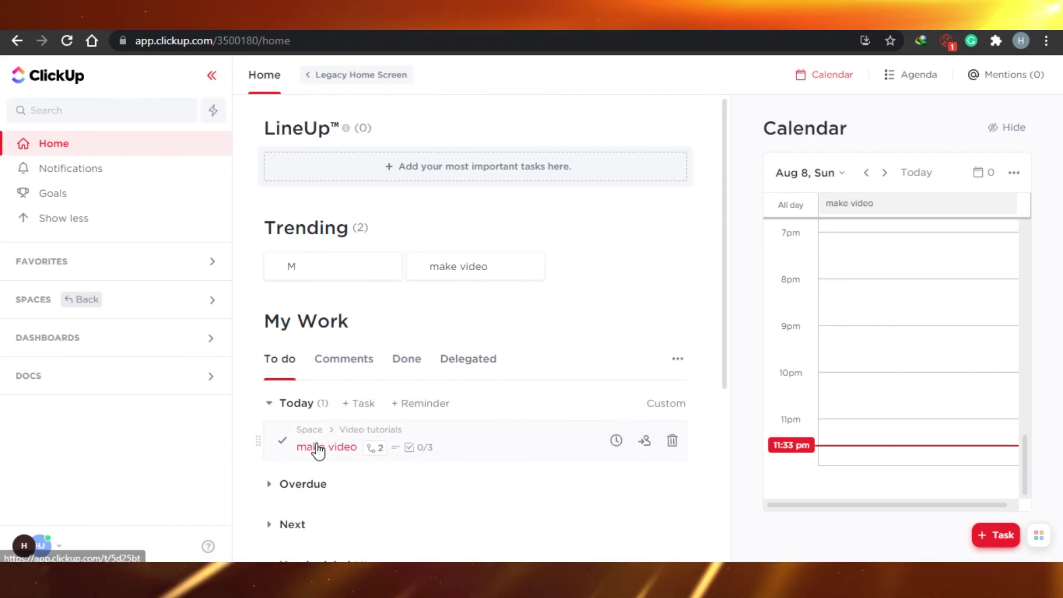
left_click_drag(721, 288, 718, 201)
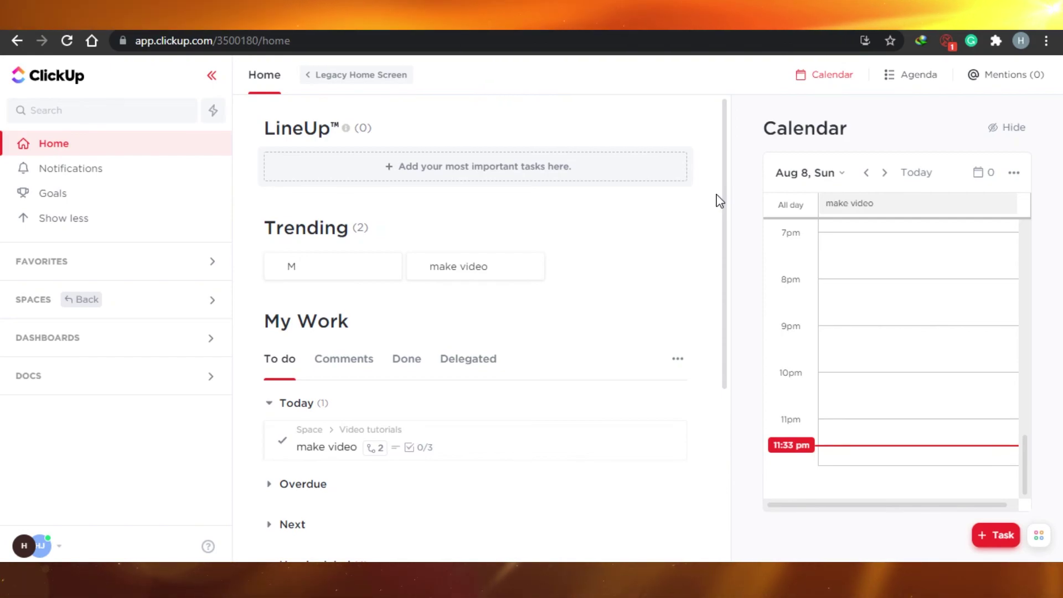
scroll(717, 198, "down", 5)
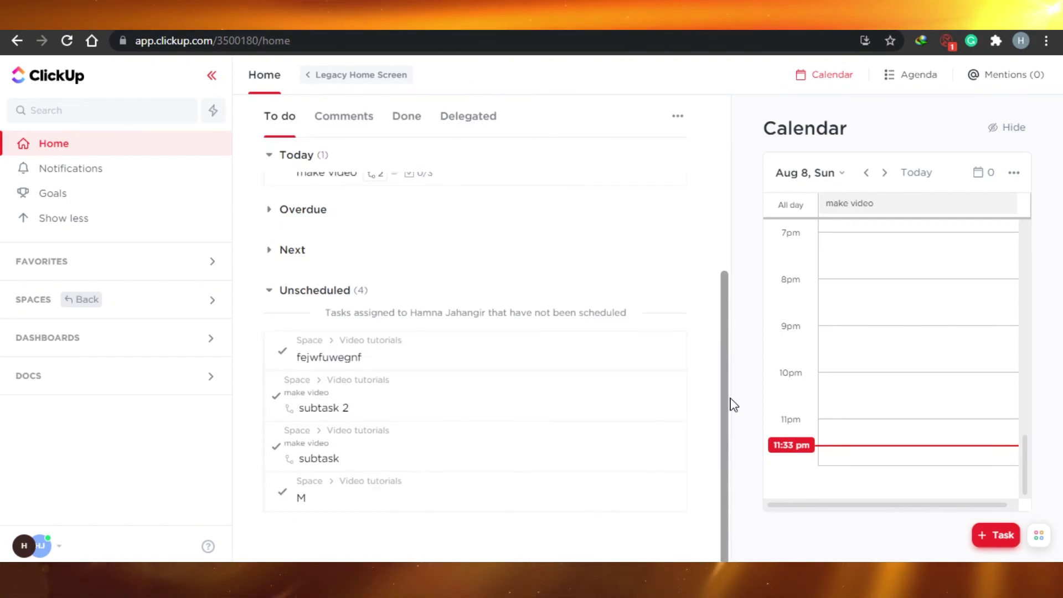
scroll(731, 403, "up", 5)
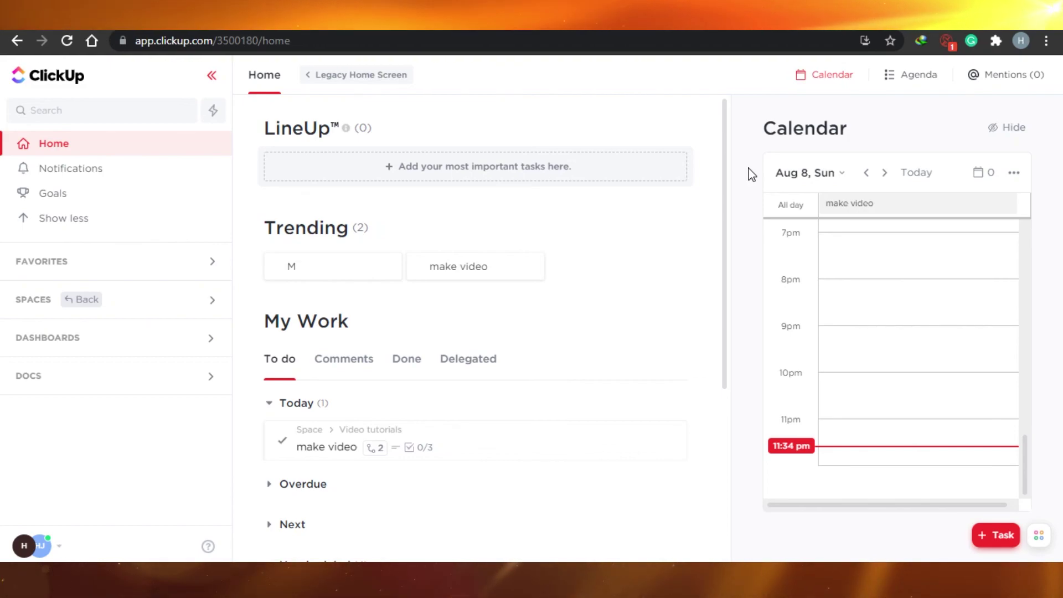
left_click_drag(724, 161, 728, 109)
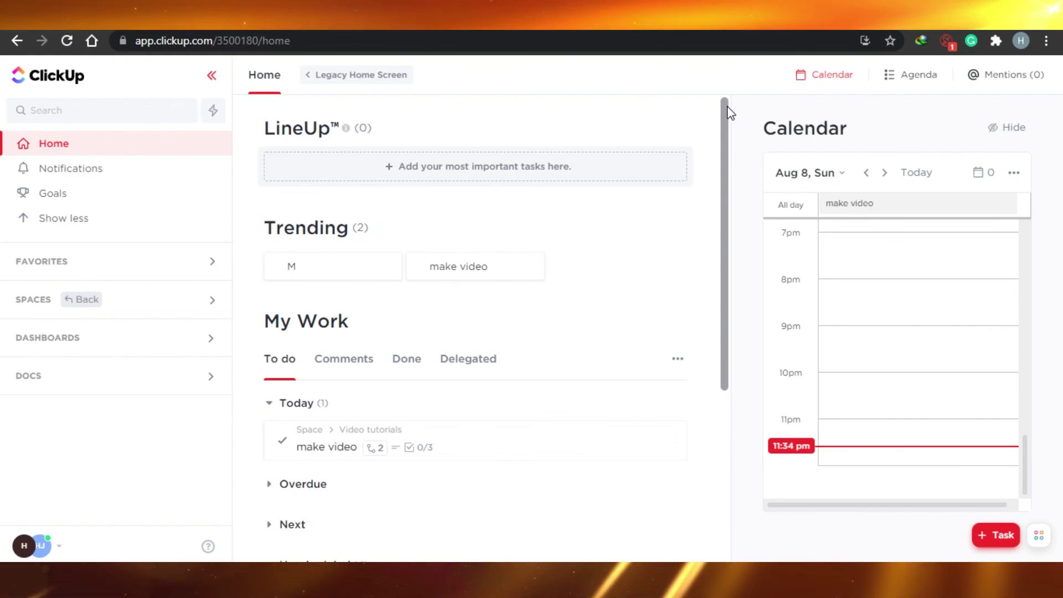